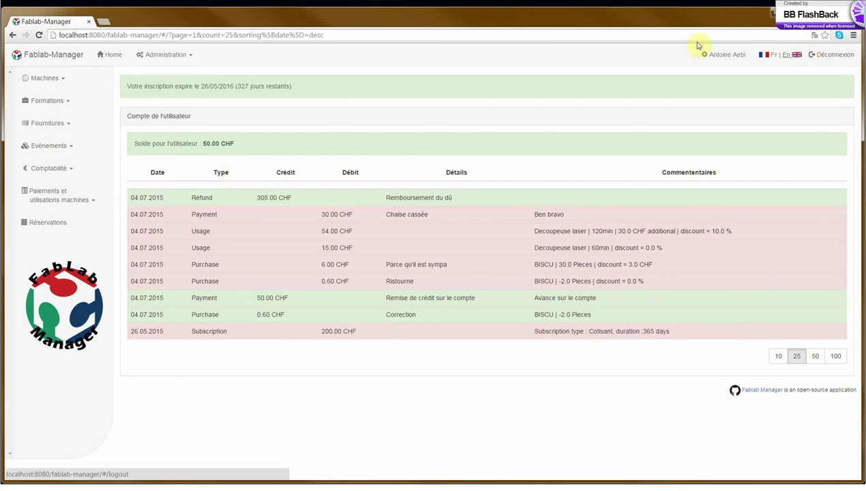
Create a member type named COTISANT BIS with a duration of 2 and a price of 1 CHF, and save it.
{"action": "left_click", "coordinate": [176, 59]}
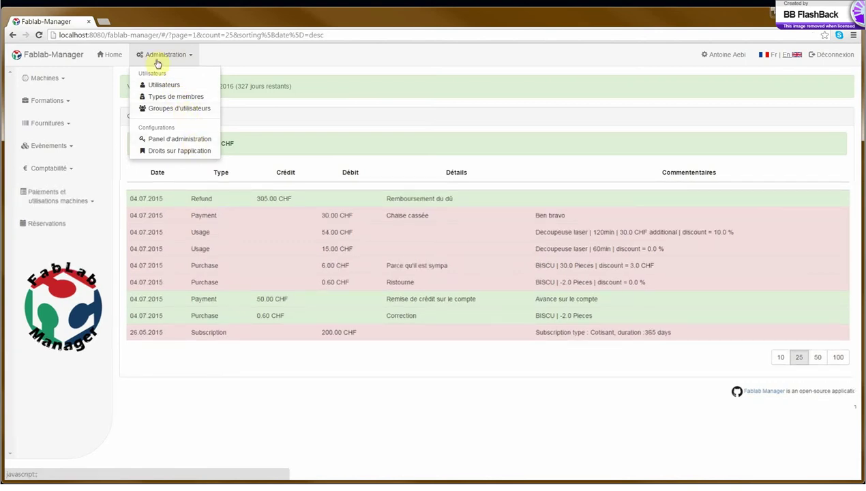
{"action": "left_click", "coordinate": [175, 99]}
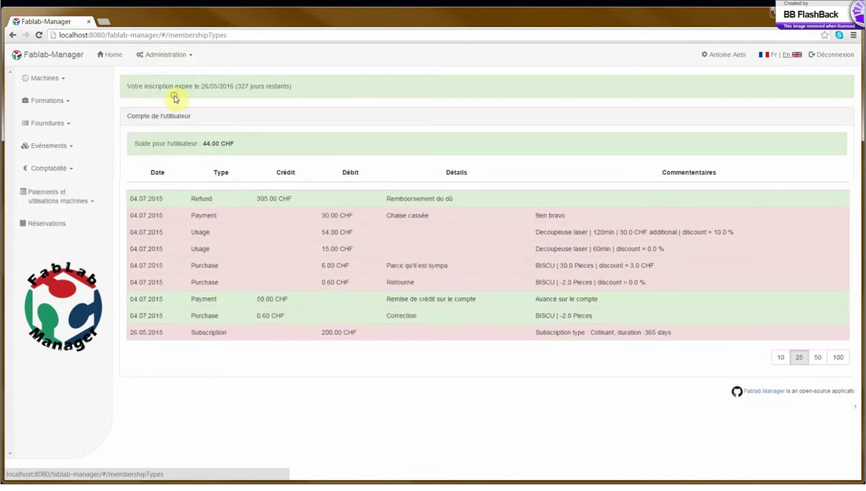
{"action": "left_click", "coordinate": [488, 109]}
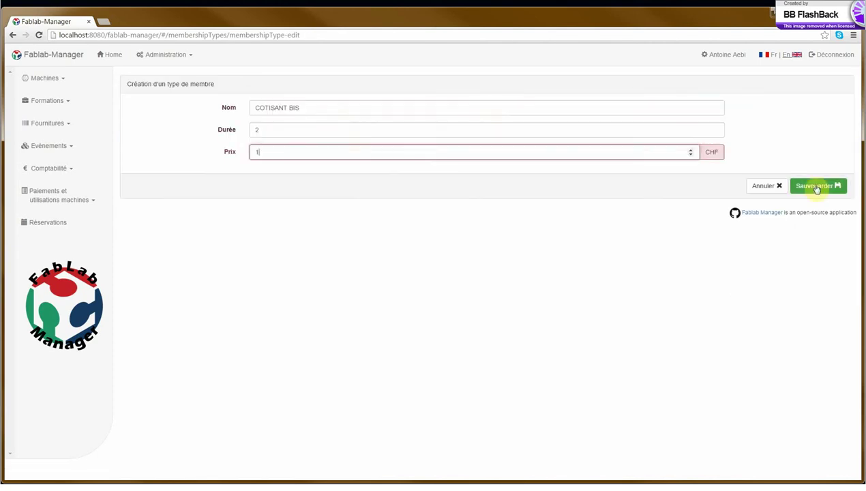
{"action": "left_click", "coordinate": [816, 186]}
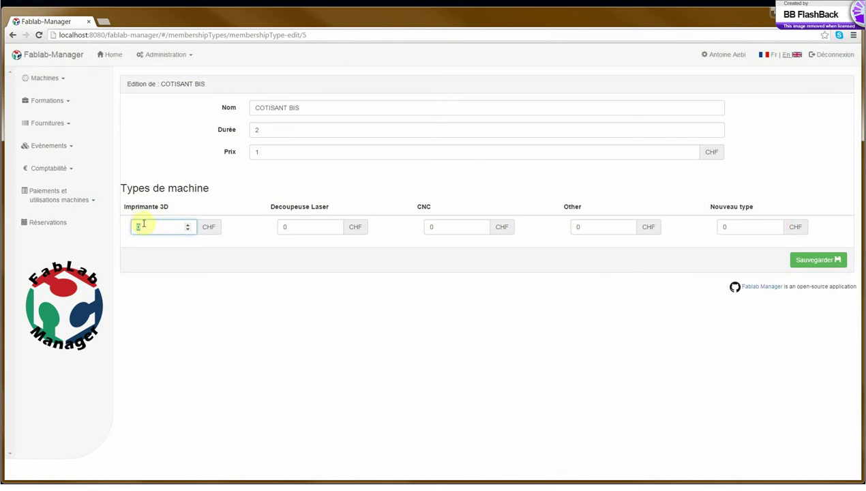
Set the COTISANT BIS prices for Imprimante 3D, Decoupeuse Laser and CNC to 25 CHF each and save.
{"action": "type", "text": "25"}
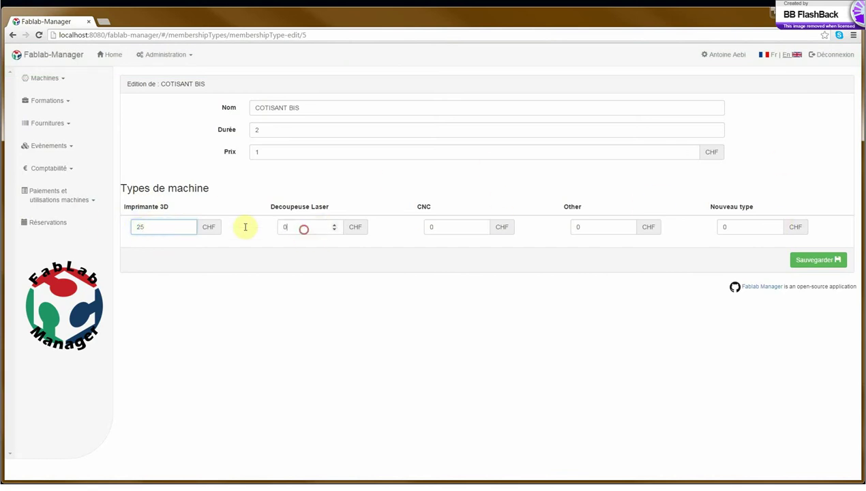
{"action": "key", "text": "Tab"}
{"action": "type", "text": "25"}
{"action": "key", "text": "Tab"}
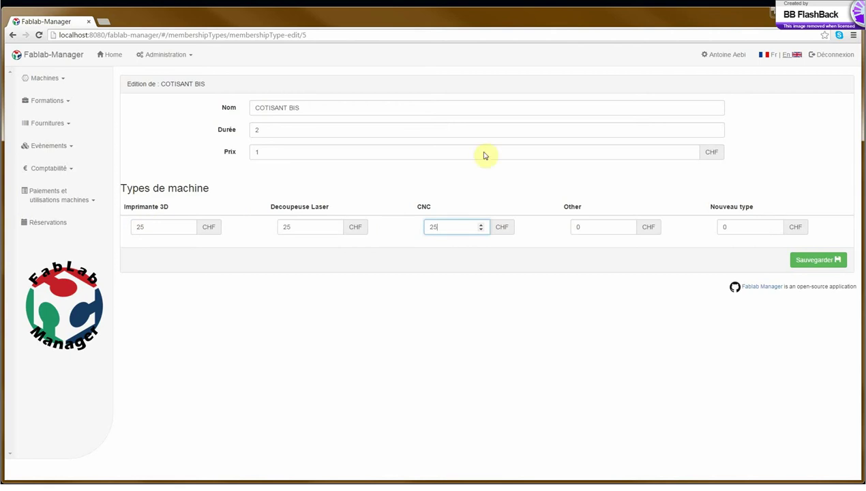
{"action": "key", "text": "Return"}
View the edit form of the ACCOUNTING_EDIT_HISTORY_LIMIT configuration and leave it without saving.
{"action": "left_click", "coordinate": [164, 54]}
{"action": "left_click", "coordinate": [193, 140]}
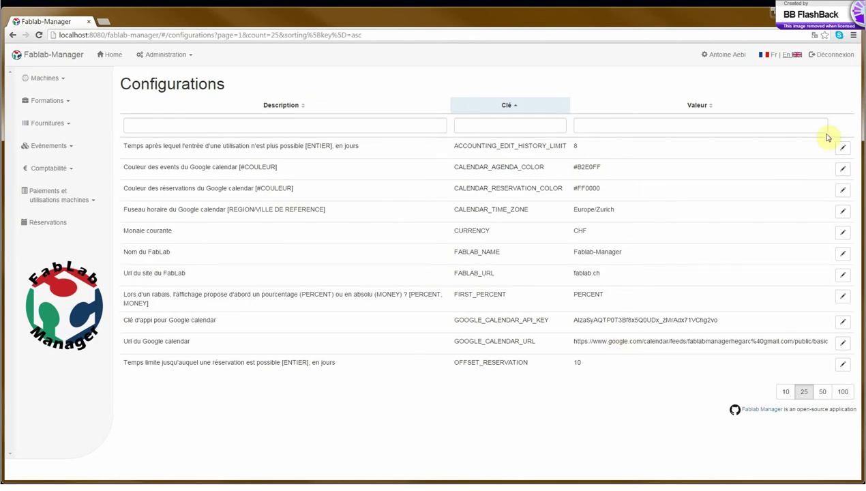
{"action": "left_click", "coordinate": [843, 147]}
{"action": "left_click_drag", "start_coordinate": [314, 190], "coordinate": [245, 183]}
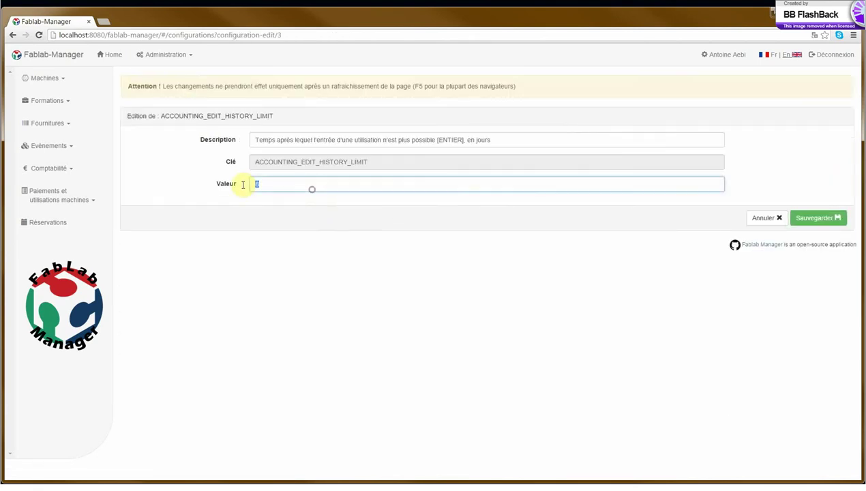
{"action": "left_click", "coordinate": [766, 219]}
For the Confirmé group's application rights, try assigning Manage user and View accounting and removing Manage machine and View payment, without saving.
{"action": "left_click", "coordinate": [170, 54]}
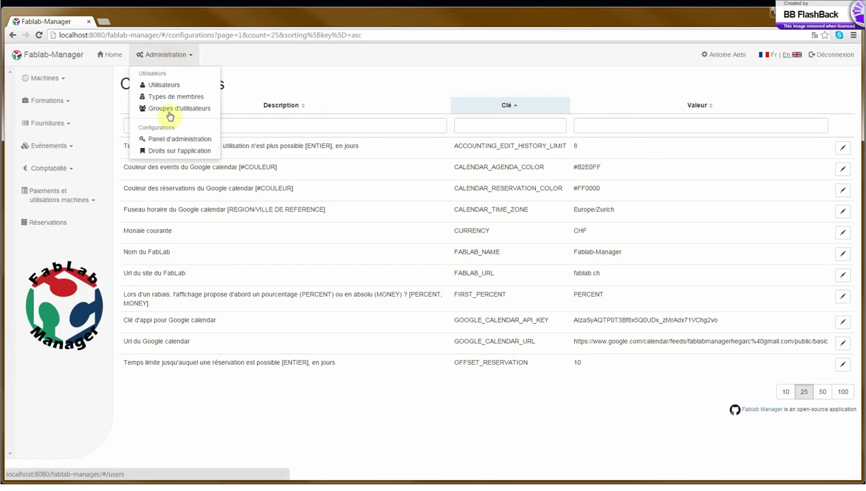
{"action": "left_click", "coordinate": [165, 156]}
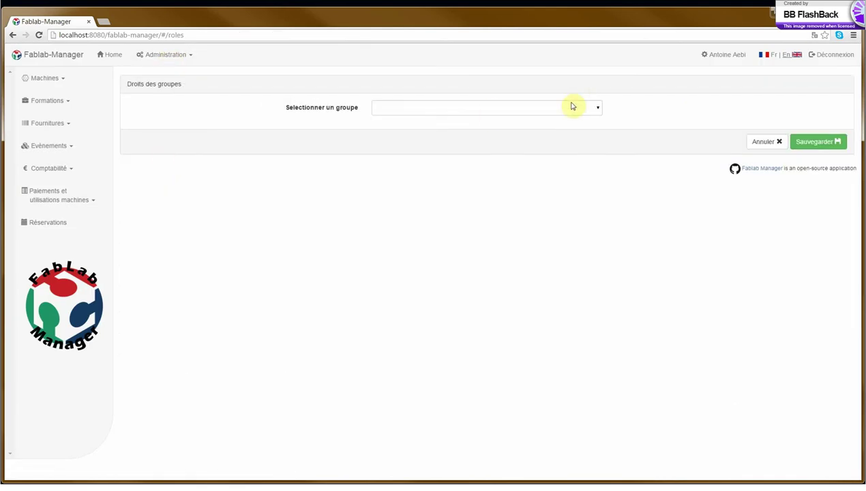
{"action": "left_click", "coordinate": [567, 105]}
{"action": "left_click", "coordinate": [546, 136]}
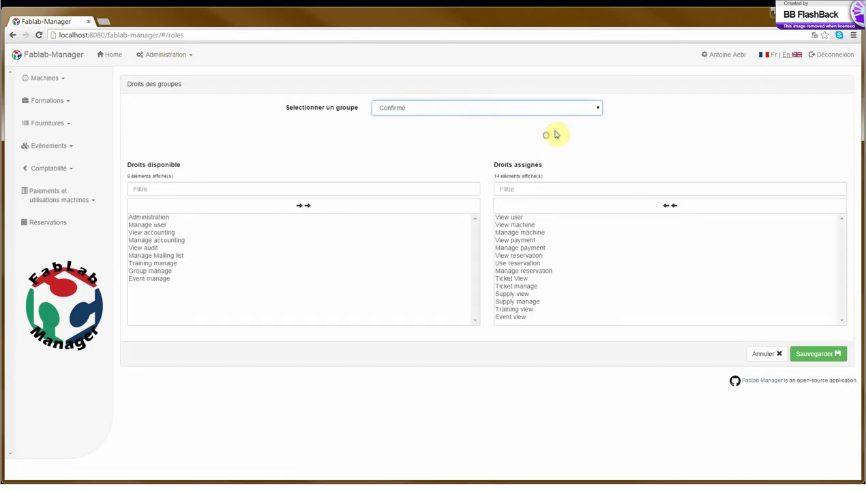
{"action": "double_click", "coordinate": [204, 225]}
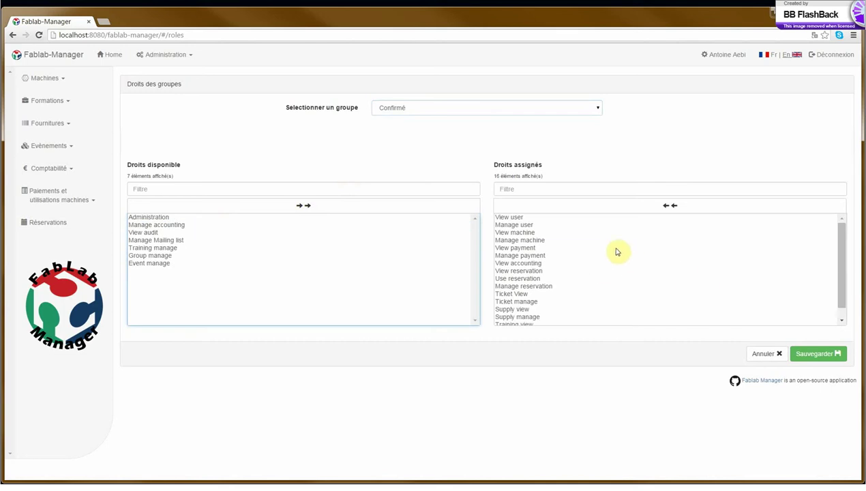
{"action": "double_click", "coordinate": [615, 243]}
{"action": "double_click", "coordinate": [607, 240]}
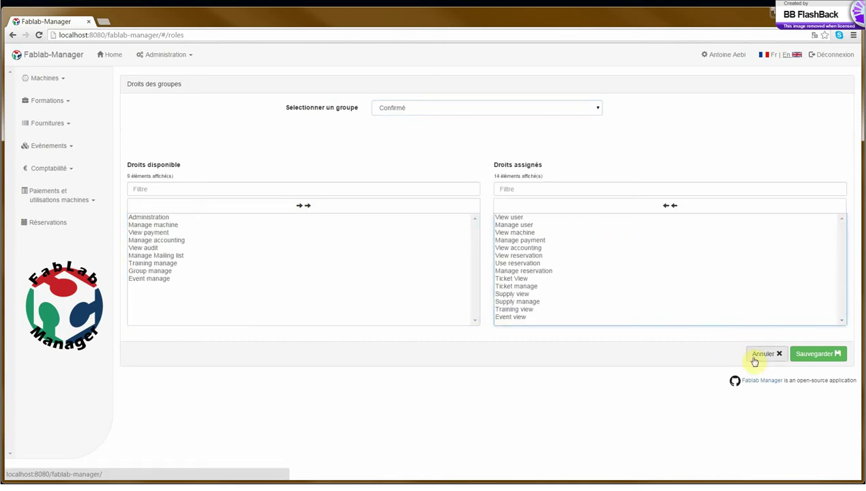
{"action": "left_click", "coordinate": [501, 109]}
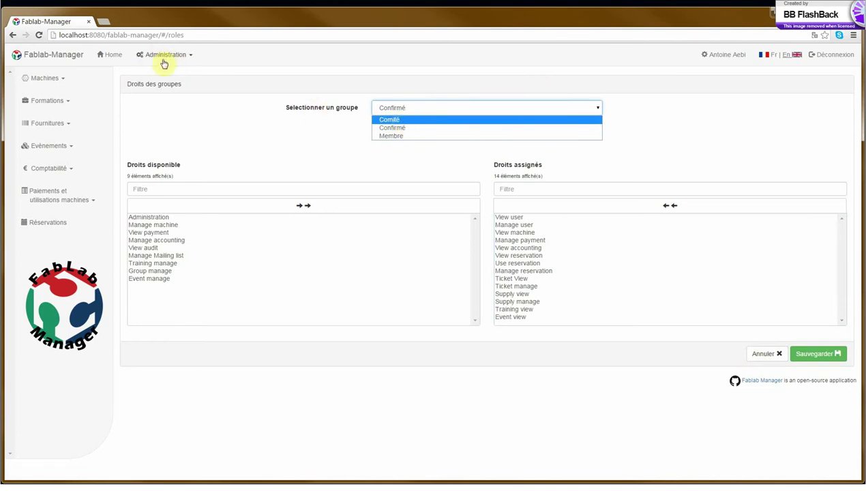
{"action": "left_click", "coordinate": [223, 152]}
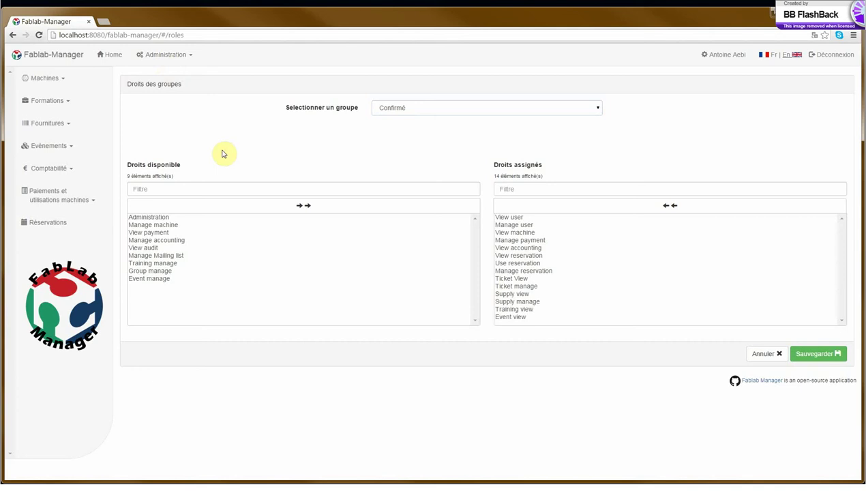
Open the Ultimaker V1 machine record and examine its revisions and its breakdown tickets.
{"action": "left_click", "coordinate": [72, 79]}
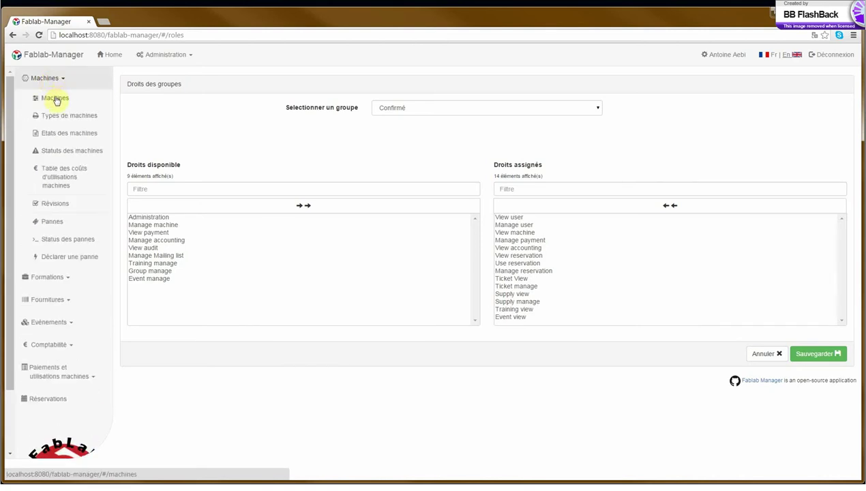
{"action": "left_click", "coordinate": [58, 103]}
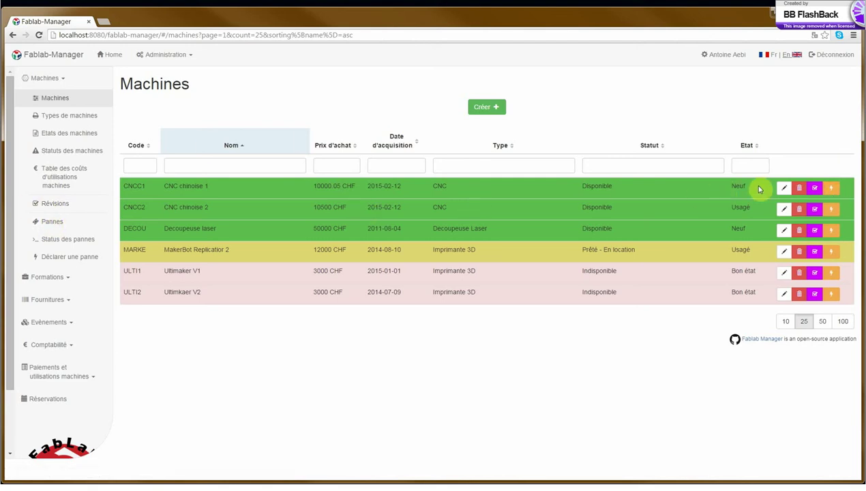
{"action": "left_click", "coordinate": [786, 273]}
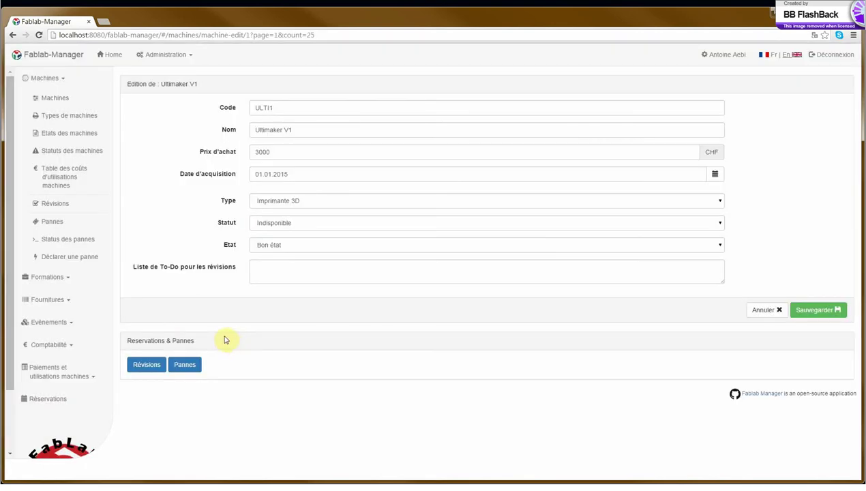
{"action": "left_click", "coordinate": [147, 366]}
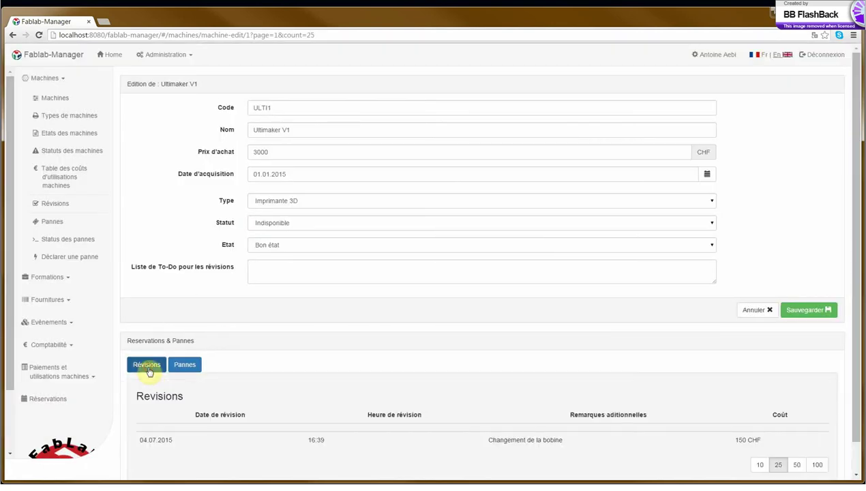
{"action": "scroll", "coordinate": [149, 369], "scroll_direction": "down", "scroll_amount": 1}
{"action": "scroll", "coordinate": [157, 327], "scroll_direction": "up", "scroll_amount": 1}
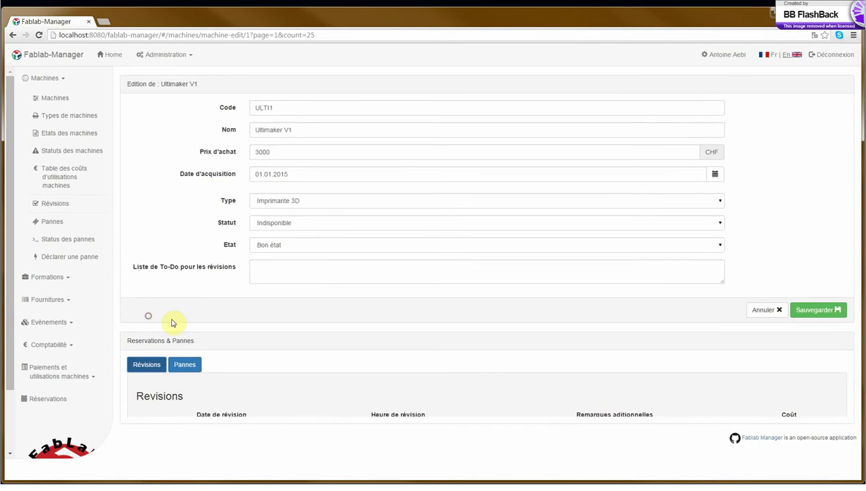
{"action": "left_click", "coordinate": [180, 368]}
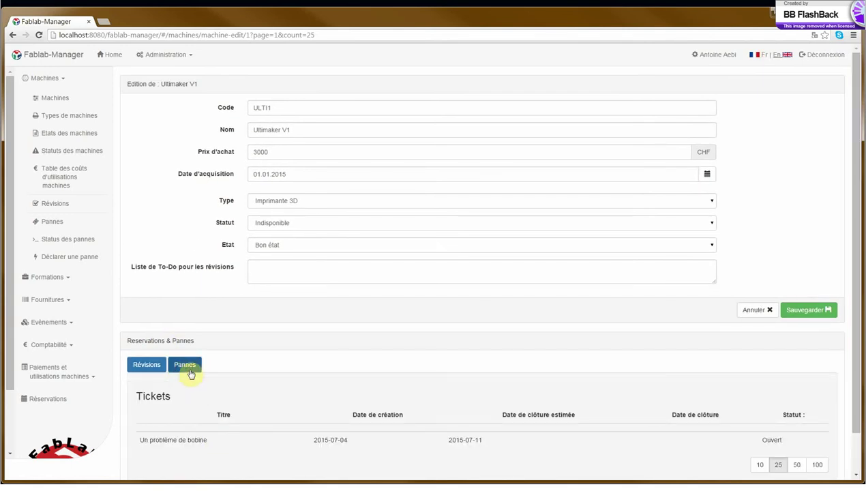
{"action": "left_click", "coordinate": [191, 374]}
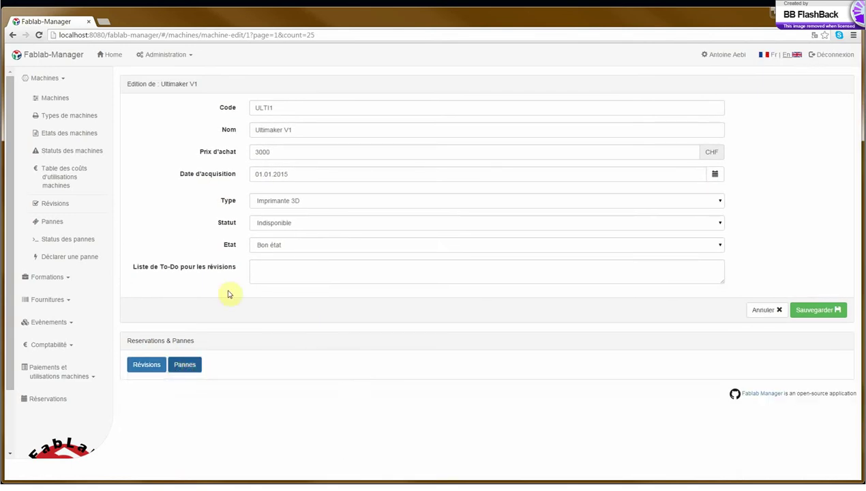
Open the CNC machine type and examine its prices per member type.
{"action": "left_click", "coordinate": [91, 121]}
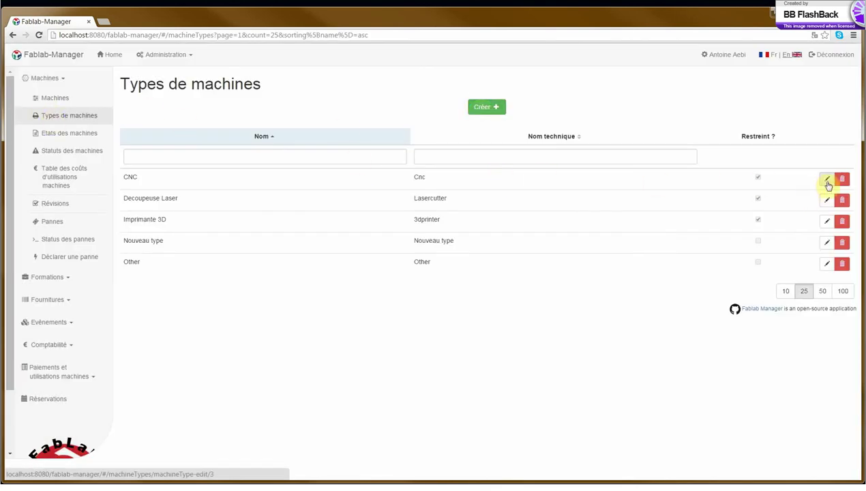
{"action": "left_click", "coordinate": [827, 179]}
{"action": "left_click", "coordinate": [177, 211]}
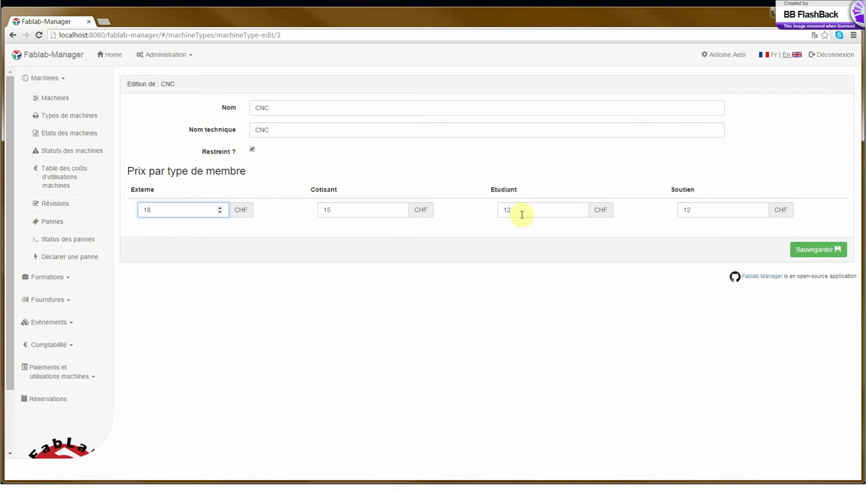
In the machine usage cost table, set the CNC price for Cotisant to 13 CHF per hour and save.
{"action": "left_click", "coordinate": [64, 181]}
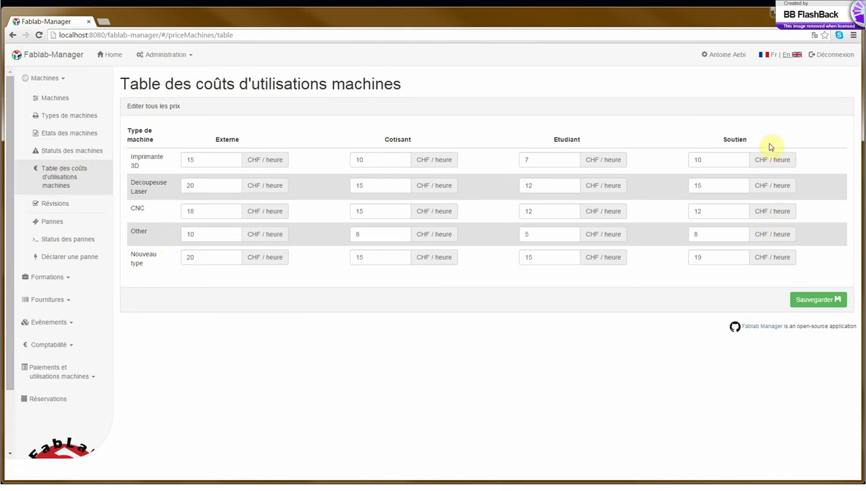
{"action": "left_click_drag", "start_coordinate": [771, 146], "coordinate": [228, 140]}
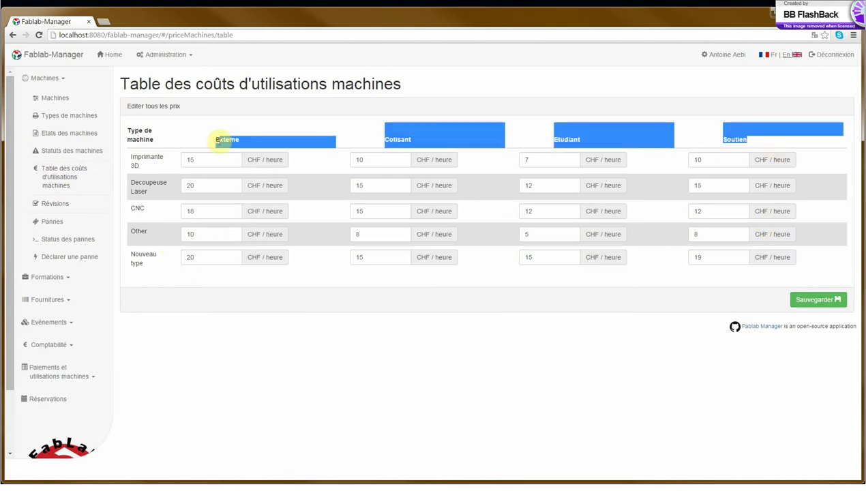
{"action": "left_click", "coordinate": [158, 141]}
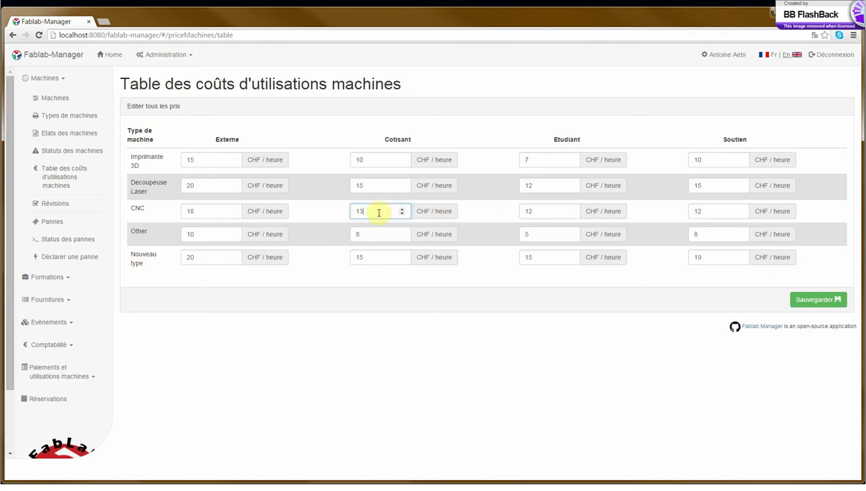
{"action": "left_click", "coordinate": [369, 215]}
{"action": "left_click", "coordinate": [794, 300]}
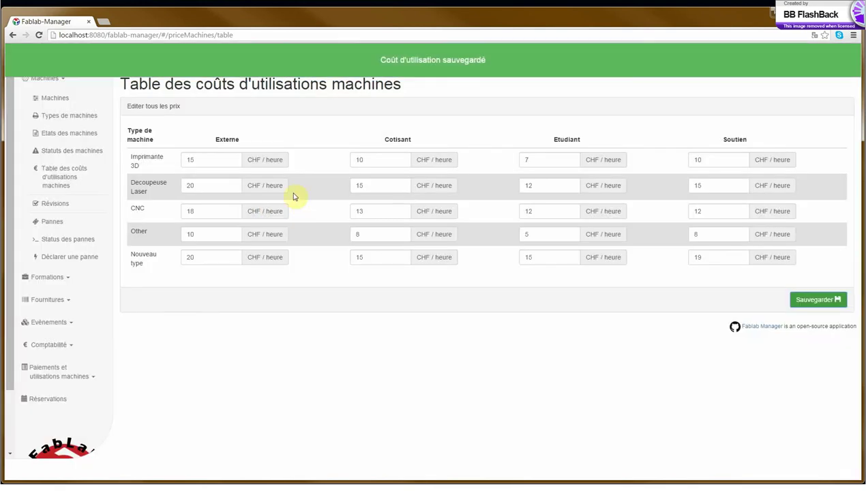
Try the colour #3E4070 for the Indisponible machine status, and cancel the edit.
{"action": "left_click", "coordinate": [90, 149]}
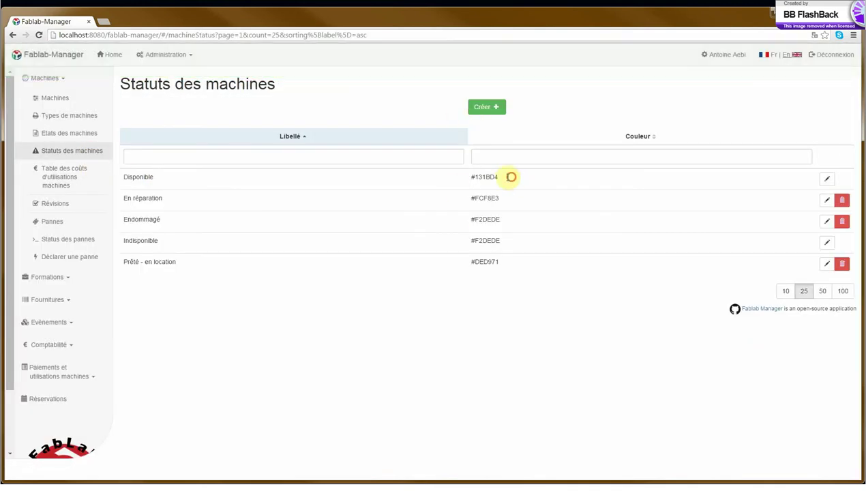
{"action": "left_click_drag", "start_coordinate": [511, 177], "coordinate": [471, 177]}
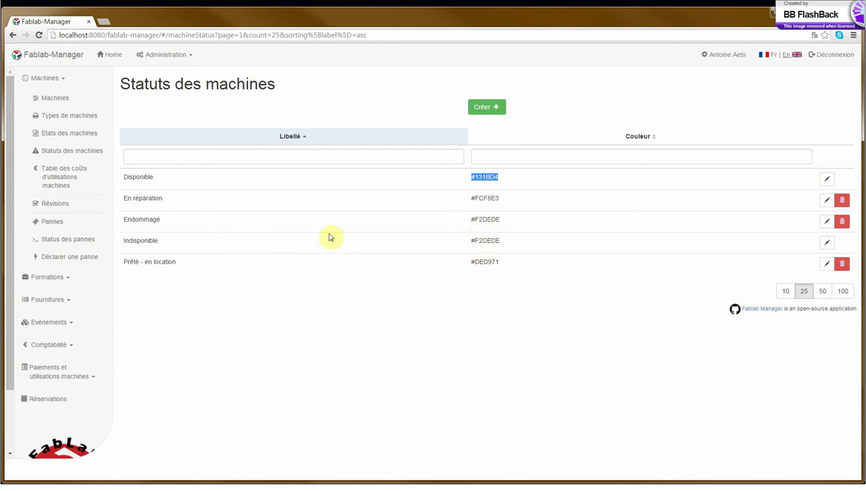
{"action": "left_click", "coordinate": [826, 242]}
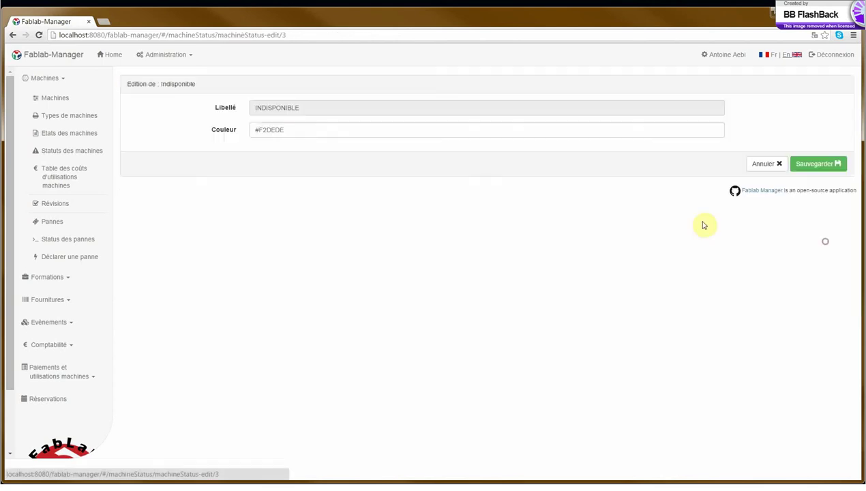
{"action": "left_click", "coordinate": [341, 133]}
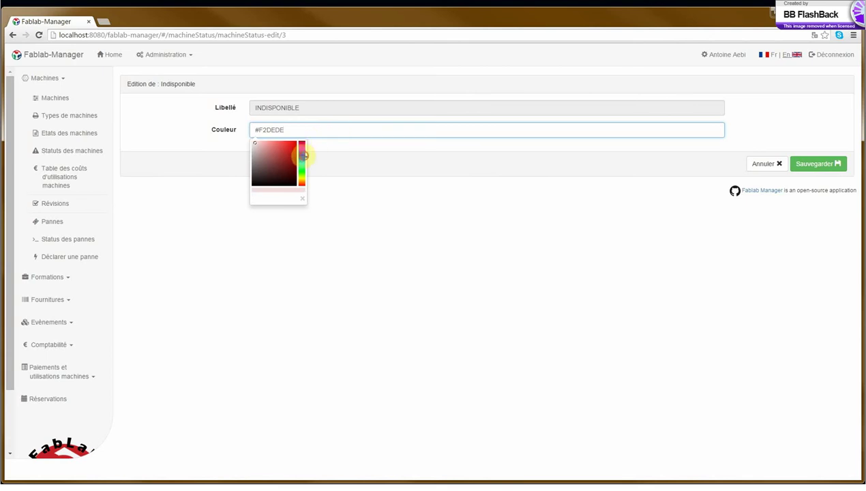
{"action": "left_click_drag", "start_coordinate": [299, 155], "coordinate": [272, 166]}
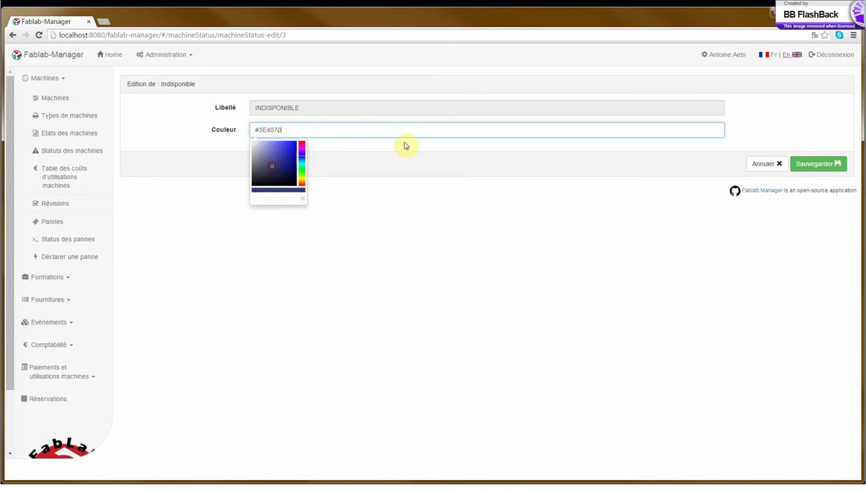
{"action": "left_click", "coordinate": [756, 163]}
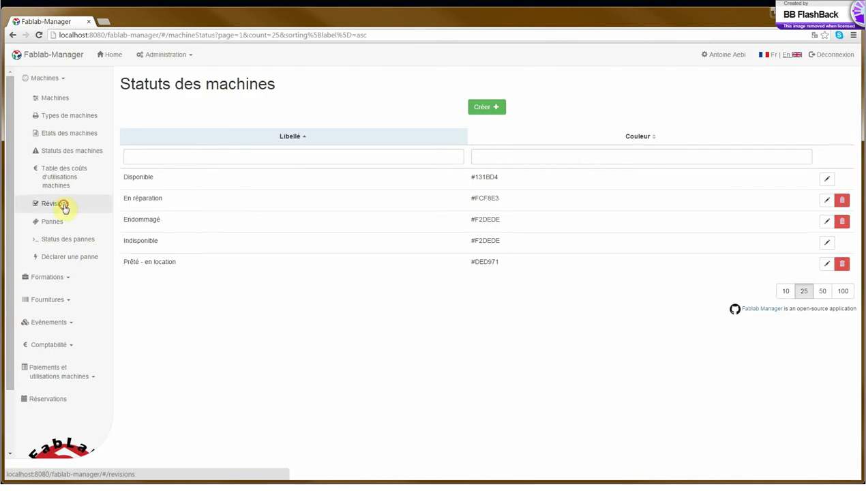
Open the Ultimaker V1 revision record, examine its remarks, cost and machine, and leave it without saving.
{"action": "left_click", "coordinate": [64, 206]}
{"action": "left_click", "coordinate": [827, 179]}
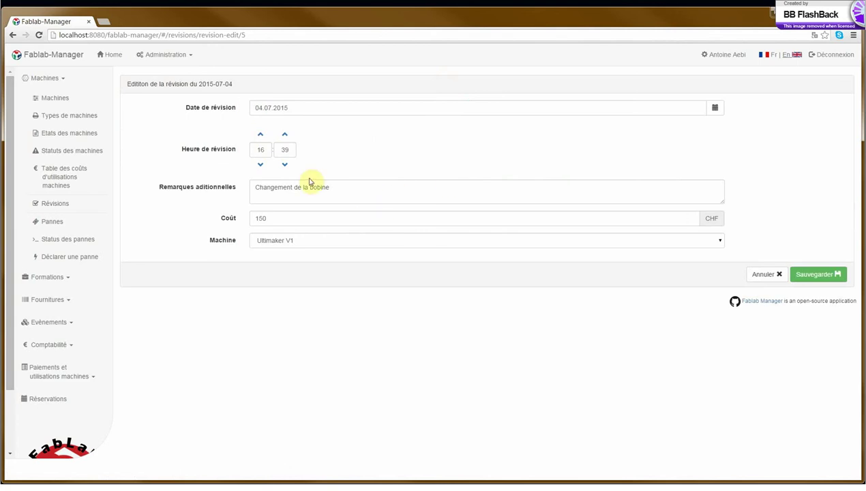
{"action": "double_click", "coordinate": [261, 219]}
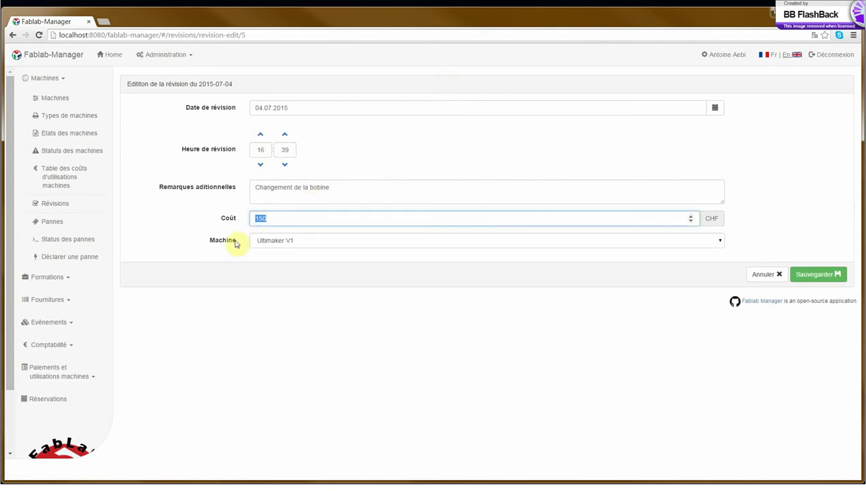
{"action": "left_click", "coordinate": [454, 153]}
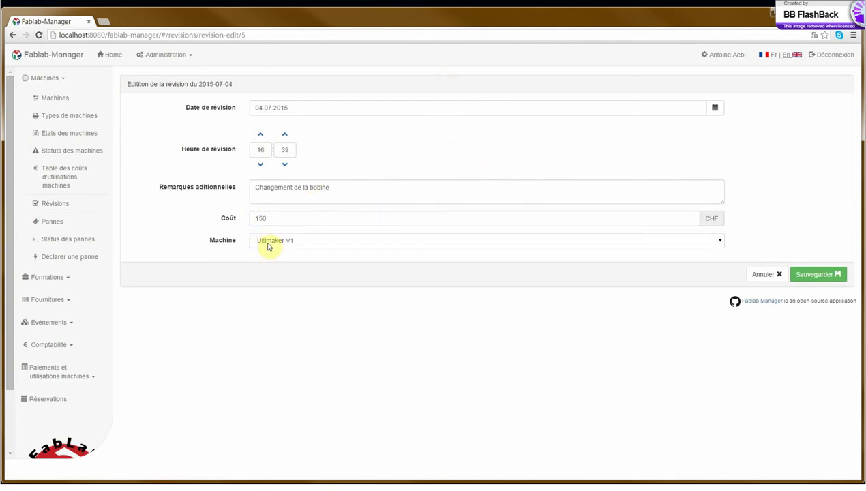
{"action": "left_click", "coordinate": [758, 275]}
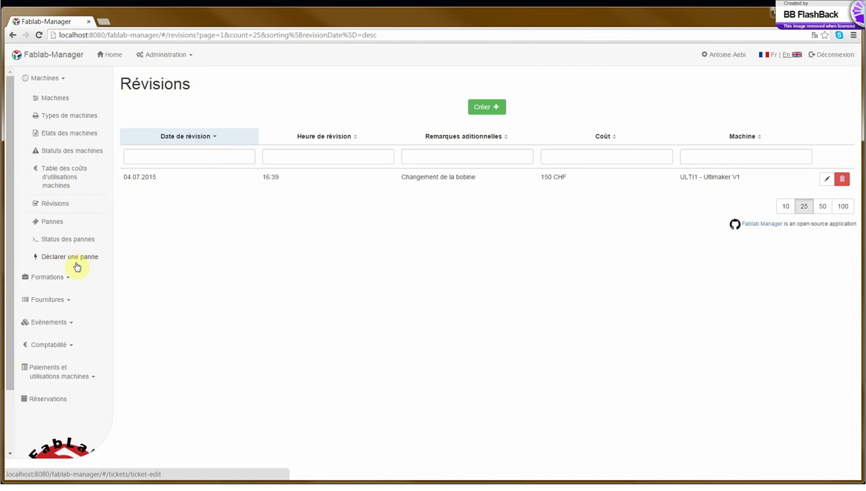
Declare a breakdown titled "UNe panne" for the machine CNC chinoise 2 and save it.
{"action": "left_click", "coordinate": [63, 224]}
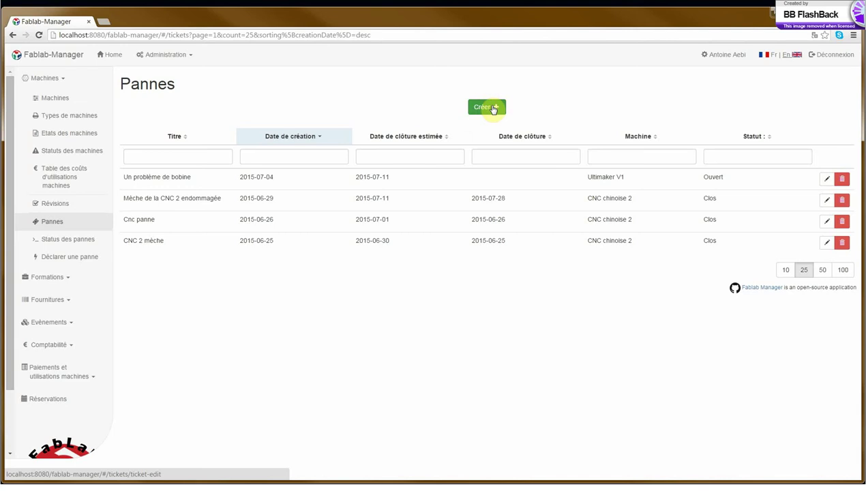
{"action": "left_click", "coordinate": [56, 256]}
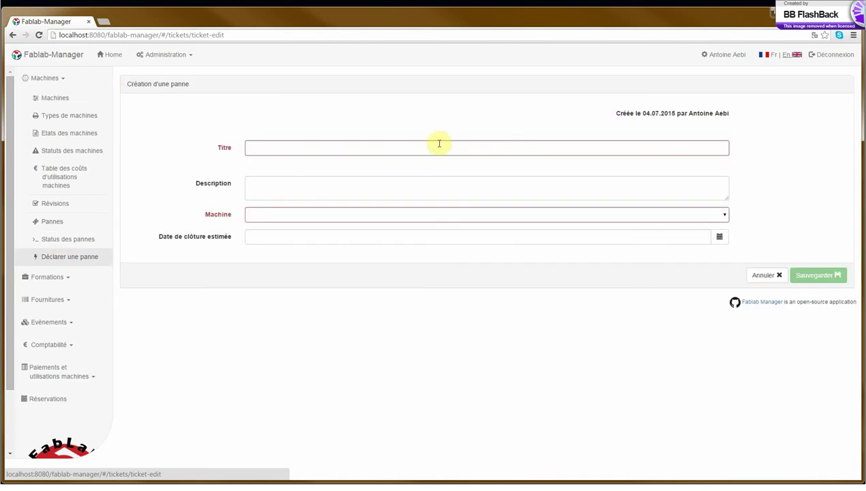
{"action": "left_click", "coordinate": [440, 143]}
{"action": "type", "text": "UNe panne"}
{"action": "left_click", "coordinate": [281, 216]}
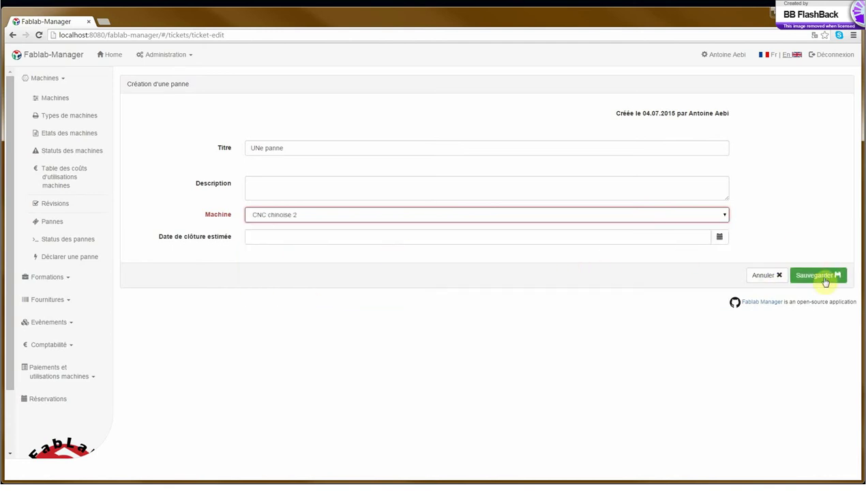
{"action": "left_click", "coordinate": [825, 279]}
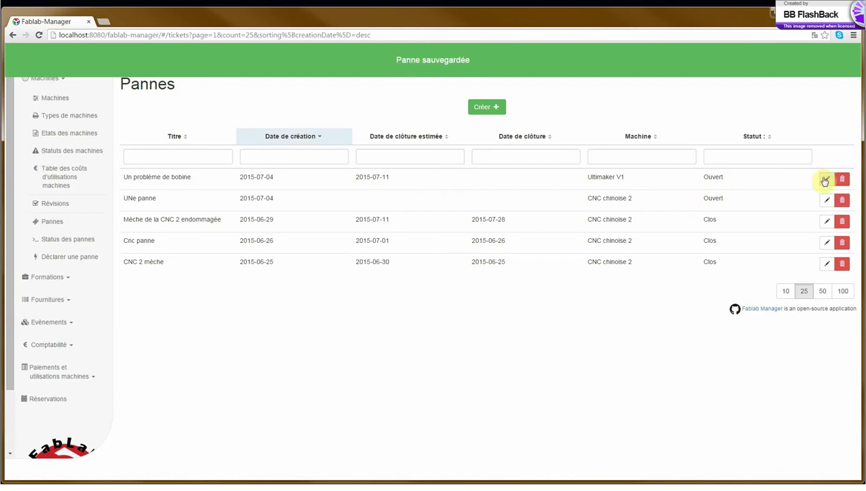
Close the "UNe panne" breakdown ticket and reopen it from its record.
{"action": "left_click", "coordinate": [826, 200]}
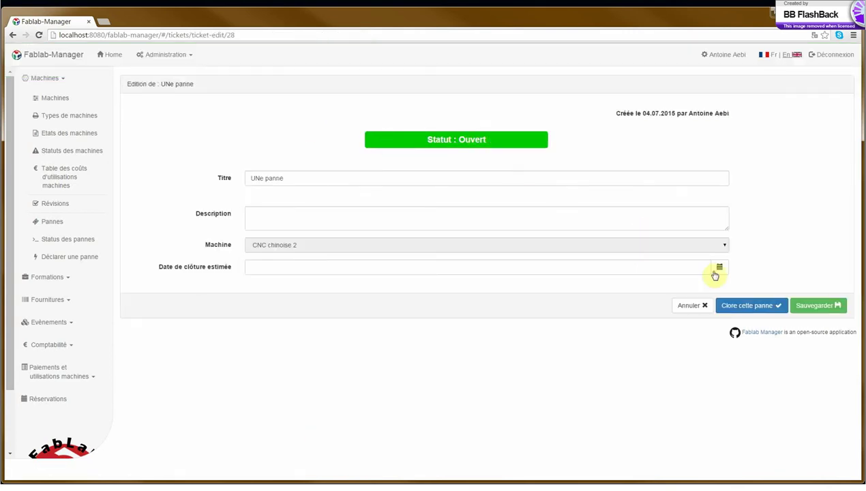
{"action": "left_click", "coordinate": [736, 306]}
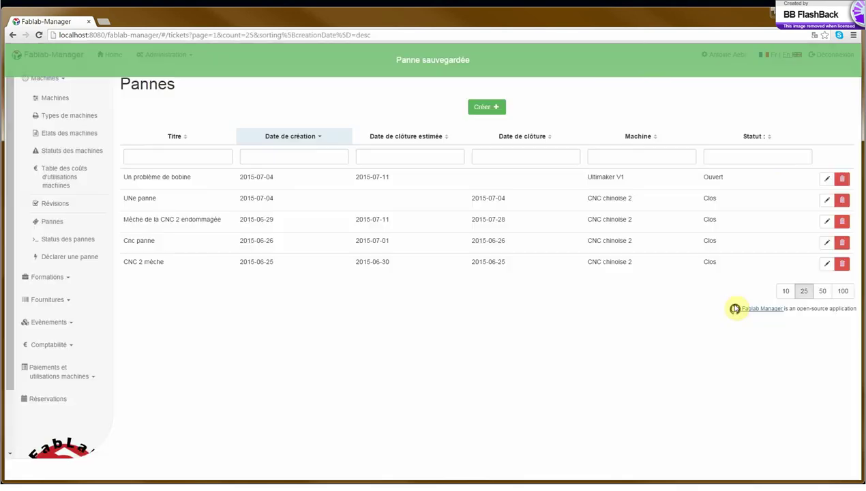
{"action": "left_click", "coordinate": [826, 199]}
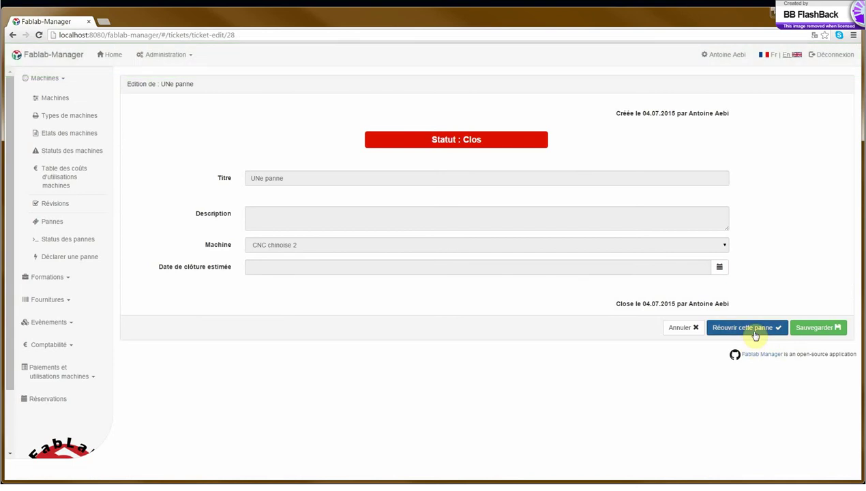
{"action": "left_click", "coordinate": [755, 328]}
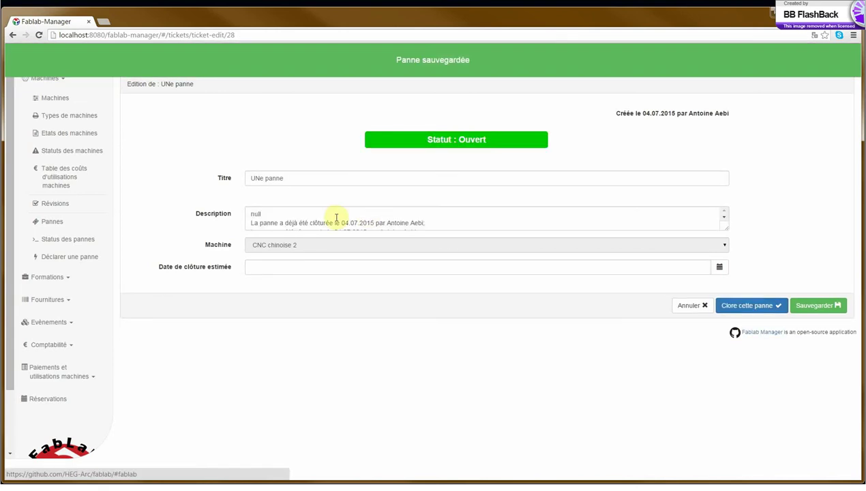
Review the closing and reopening notes in the ticket's description, and close the "UNe panne" breakdown again.
{"action": "left_click_drag", "start_coordinate": [250, 223], "coordinate": [435, 225]}
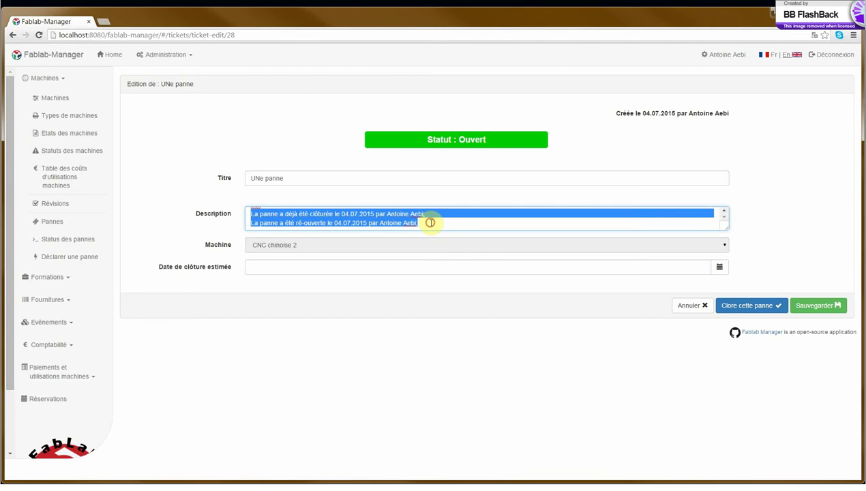
{"action": "left_click_drag", "start_coordinate": [288, 215], "coordinate": [429, 215]}
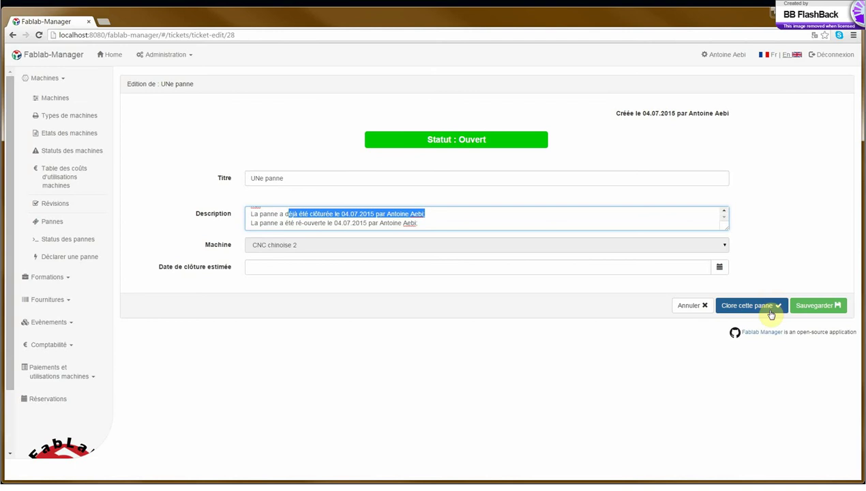
{"action": "left_click", "coordinate": [771, 306]}
Create a training named "Une nouvelle formation" with level Base and machine type Imprimante 3D, leaving its prerequisites empty.
{"action": "left_click", "coordinate": [56, 278]}
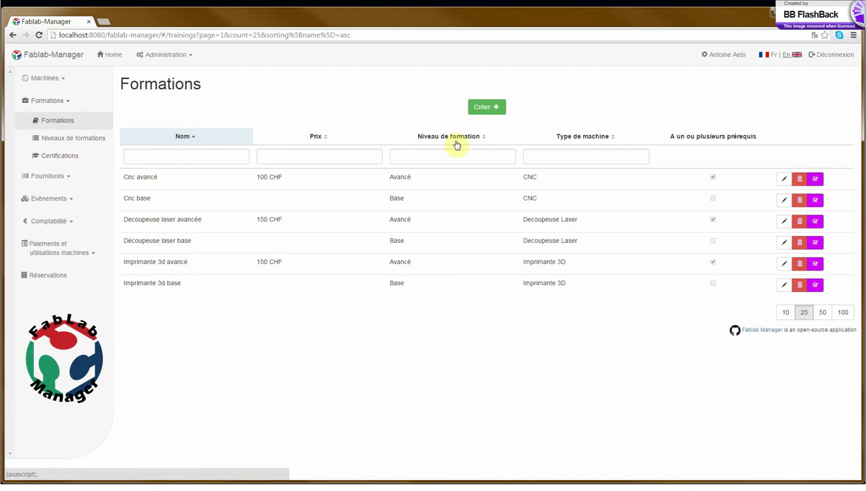
{"action": "left_click", "coordinate": [505, 111]}
{"action": "left_click", "coordinate": [302, 107]}
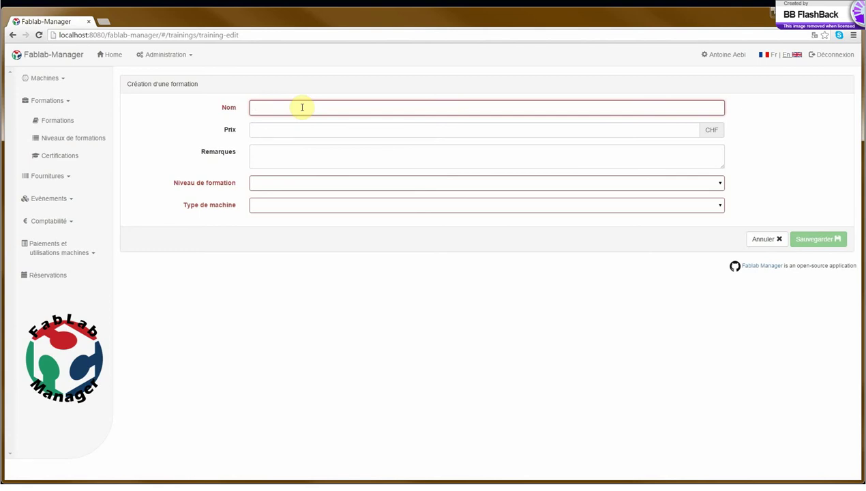
{"action": "type", "text": "Un "}
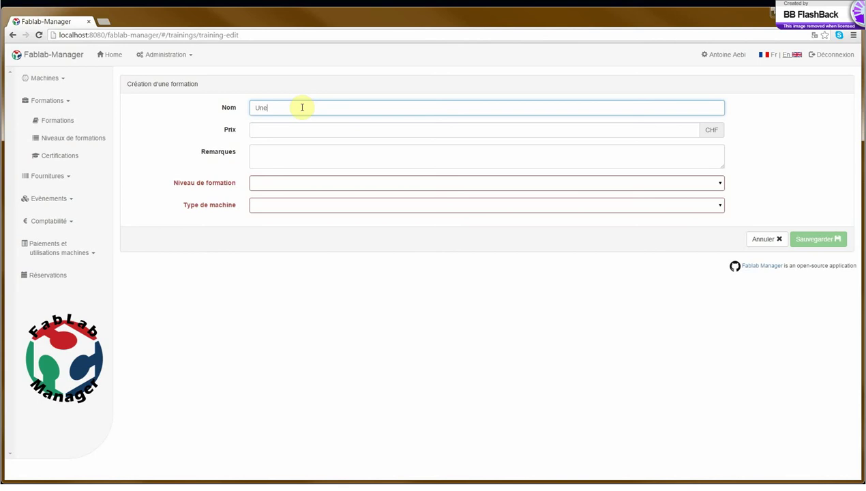
{"action": "type", "text": " nouvelle formation"}
{"action": "left_click", "coordinate": [349, 181]}
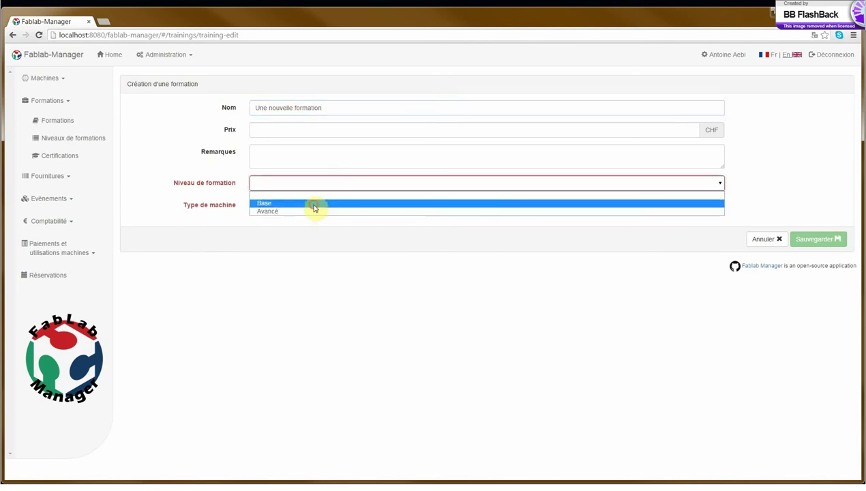
{"action": "left_click", "coordinate": [314, 204]}
{"action": "left_click", "coordinate": [316, 206]}
{"action": "left_click", "coordinate": [316, 227]}
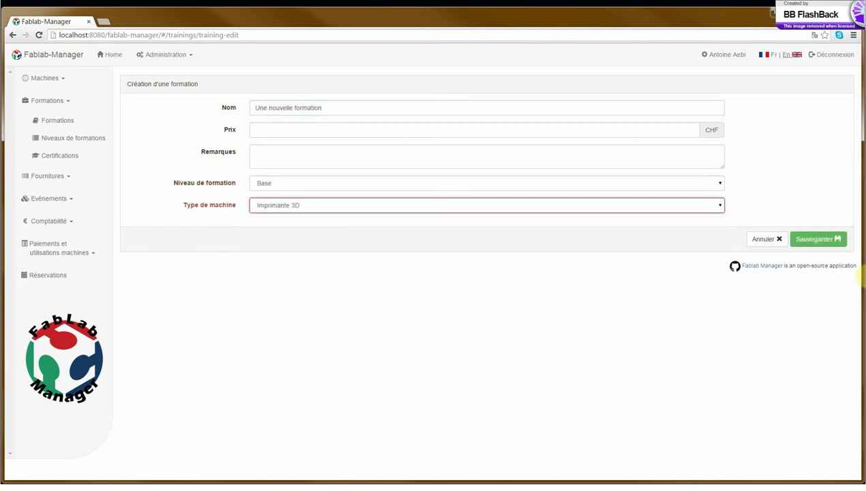
{"action": "left_click", "coordinate": [822, 240]}
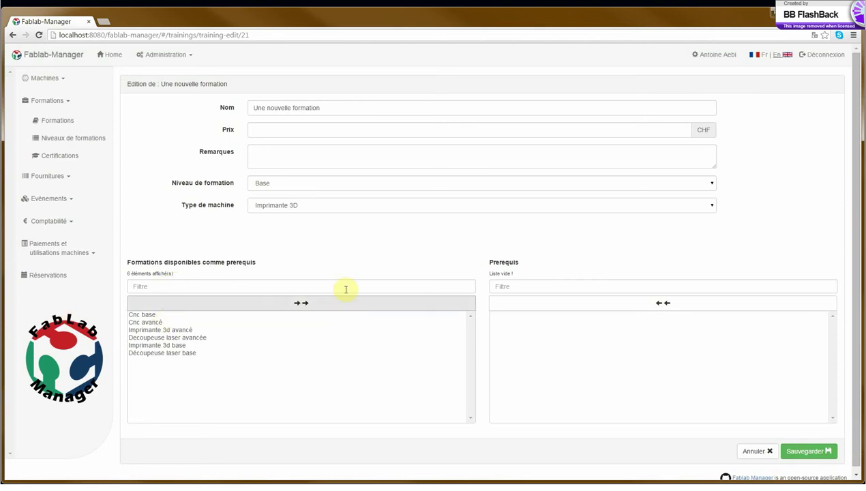
{"action": "left_click", "coordinate": [758, 452]}
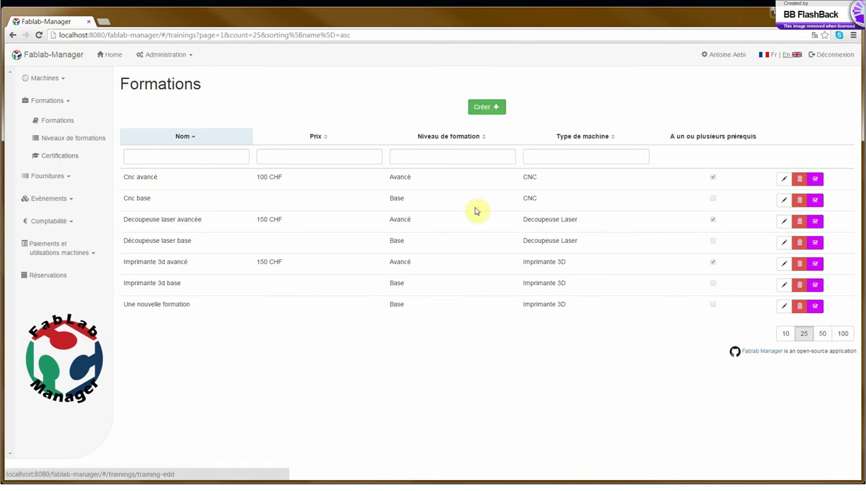
Start a certification from the Cnc base training and name it "Cnc certification".
{"action": "left_click", "coordinate": [814, 203]}
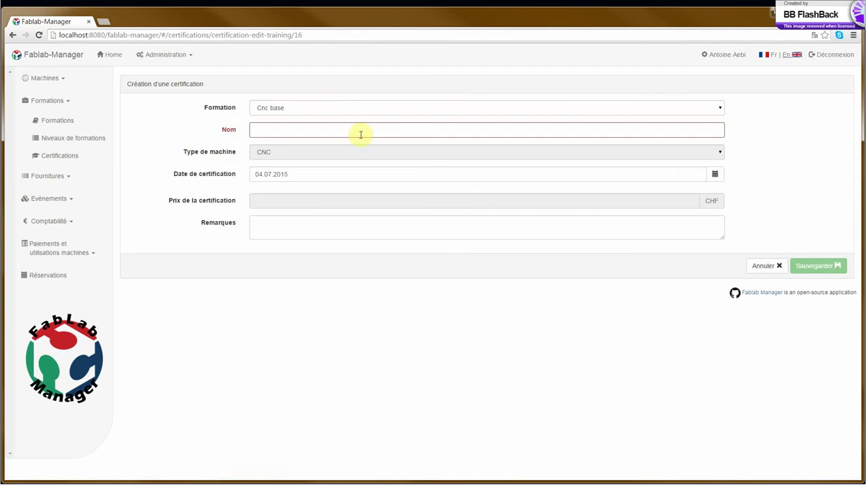
{"action": "left_click", "coordinate": [358, 132]}
{"action": "type", "text": "CErtification"}
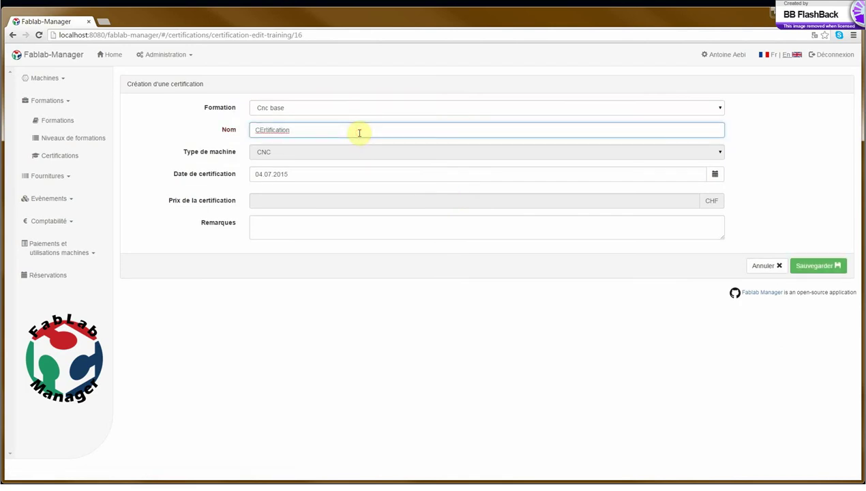
{"action": "type", "text": " cnc base"}
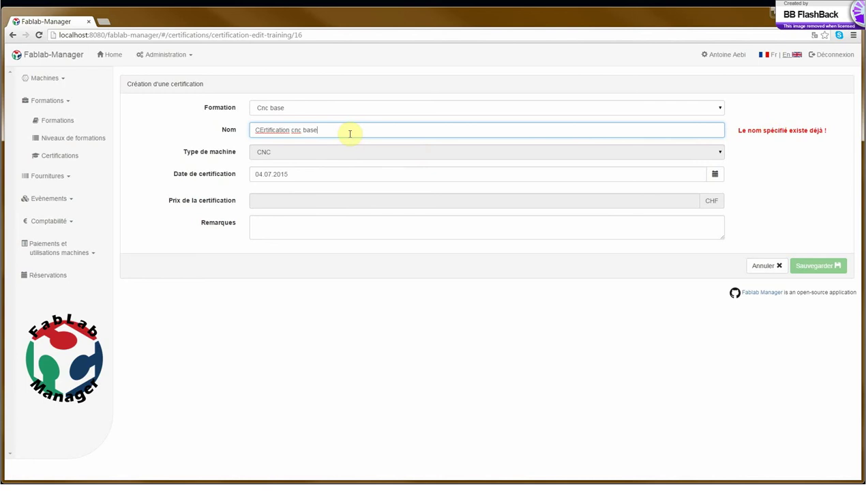
{"action": "left_click_drag", "start_coordinate": [348, 133], "coordinate": [249, 124]}
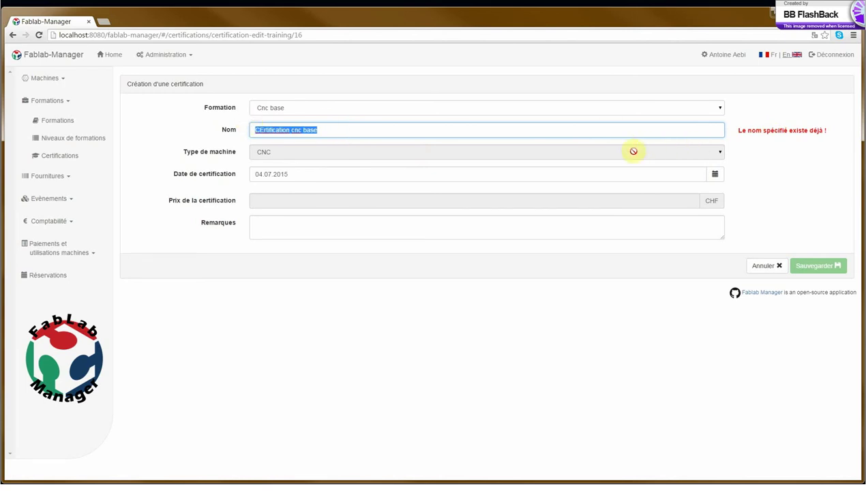
{"action": "type", "text": "Cnc"}
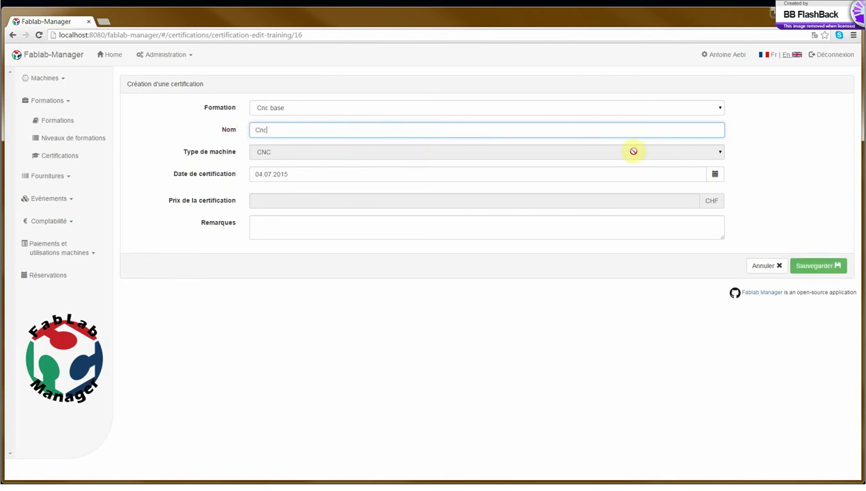
{"action": "type", "text": " certification"}
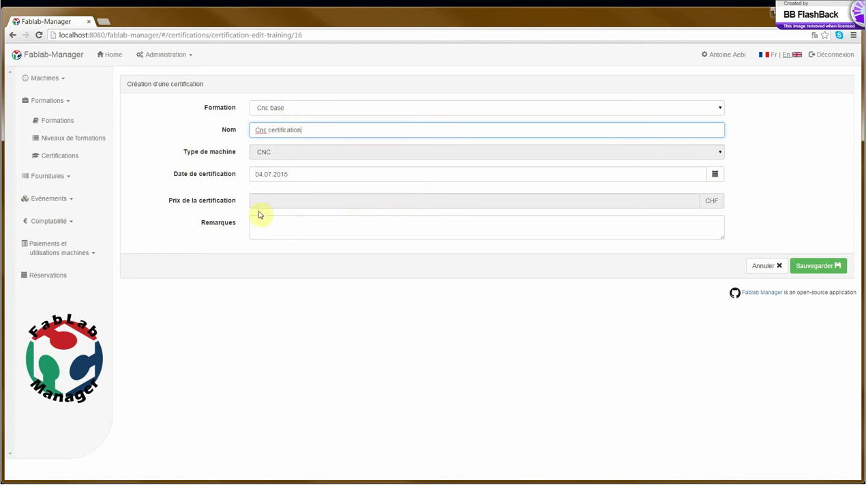
Change the certification's training to Cnc avancé and save the certification.
{"action": "left_click", "coordinate": [297, 109]}
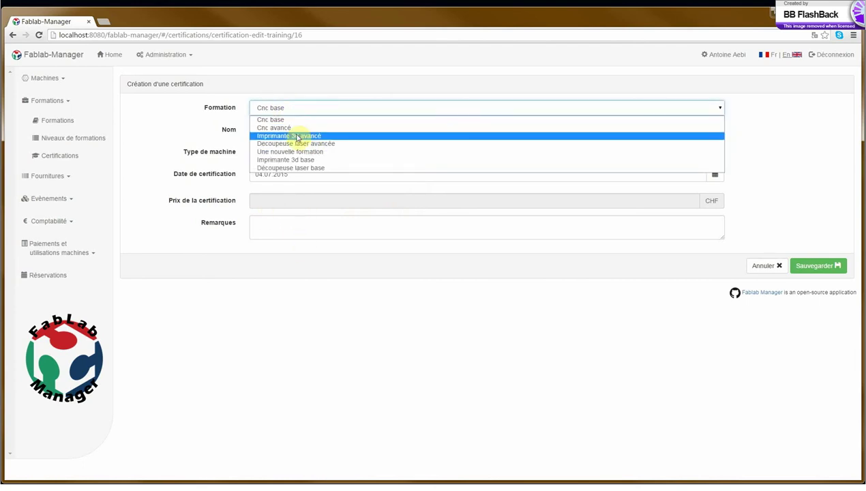
{"action": "left_click", "coordinate": [294, 128]}
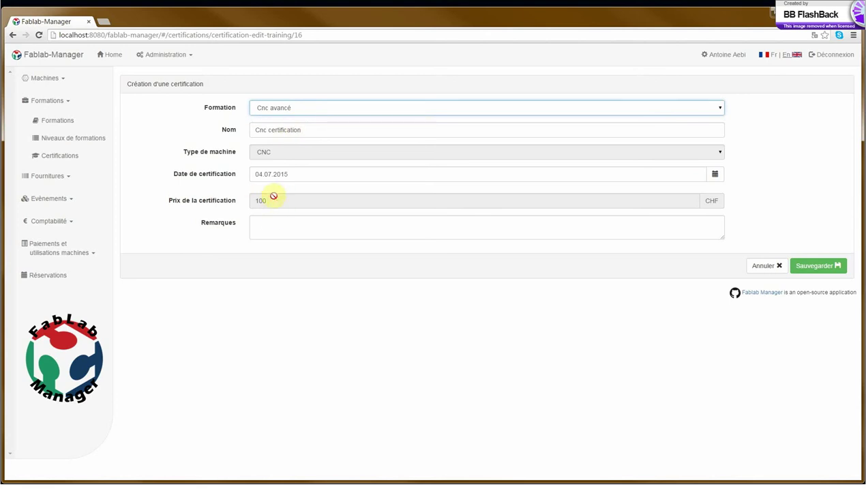
{"action": "left_click", "coordinate": [815, 267]}
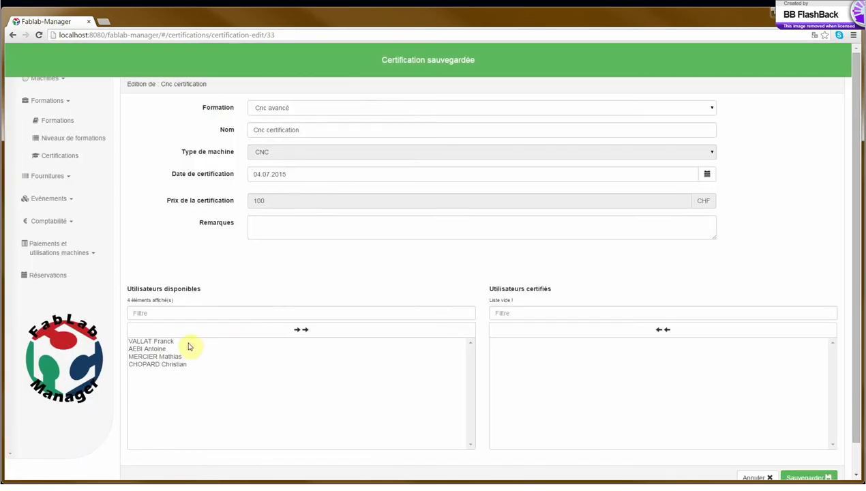
Add all available users to the certified users of "Cnc certification" and save.
{"action": "left_click", "coordinate": [188, 344]}
{"action": "left_click", "coordinate": [188, 344]}
{"action": "left_click", "coordinate": [188, 345]}
{"action": "left_click", "coordinate": [188, 345]}
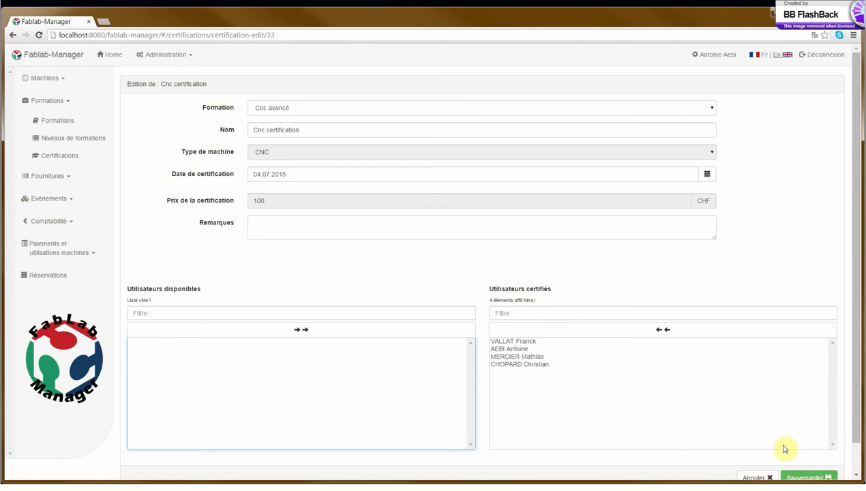
{"action": "left_click", "coordinate": [805, 477]}
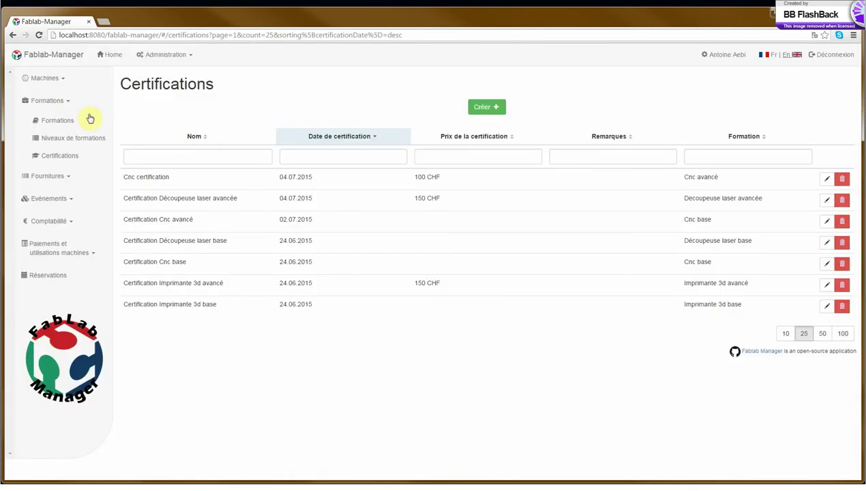
Open the supplies list and start a new supply with code COD and label FAnta.
{"action": "left_click", "coordinate": [65, 108]}
{"action": "left_click", "coordinate": [73, 127]}
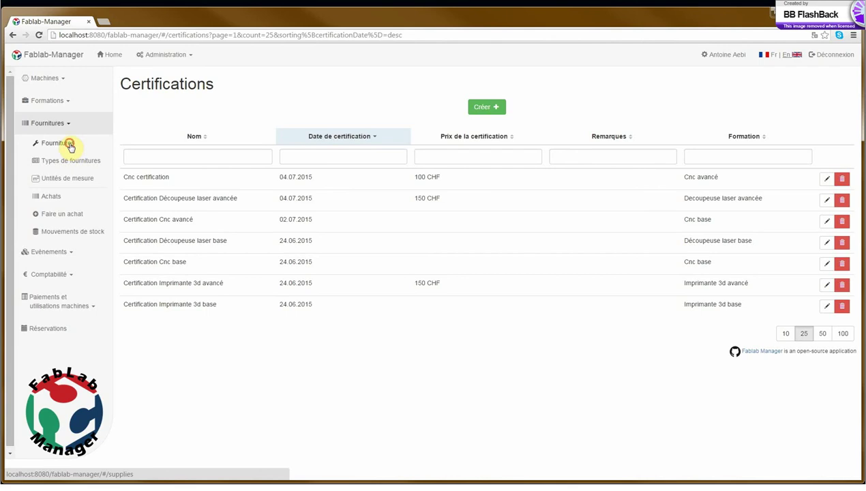
{"action": "left_click", "coordinate": [70, 146]}
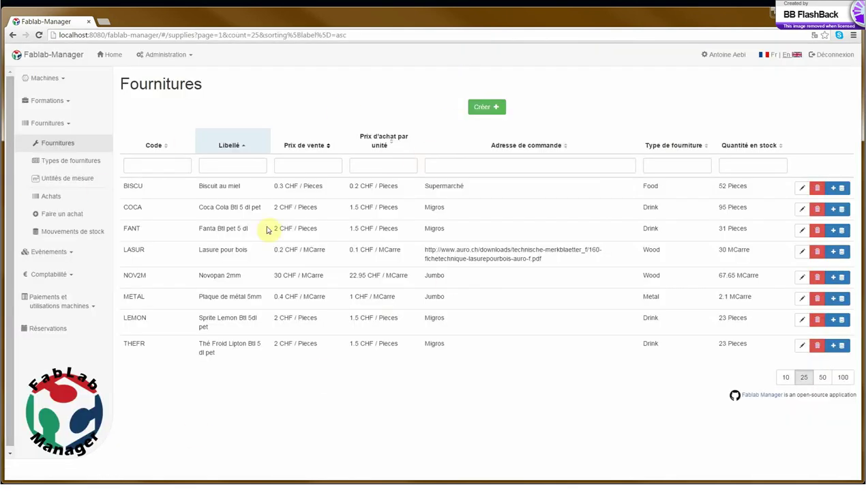
{"action": "left_click", "coordinate": [486, 109]}
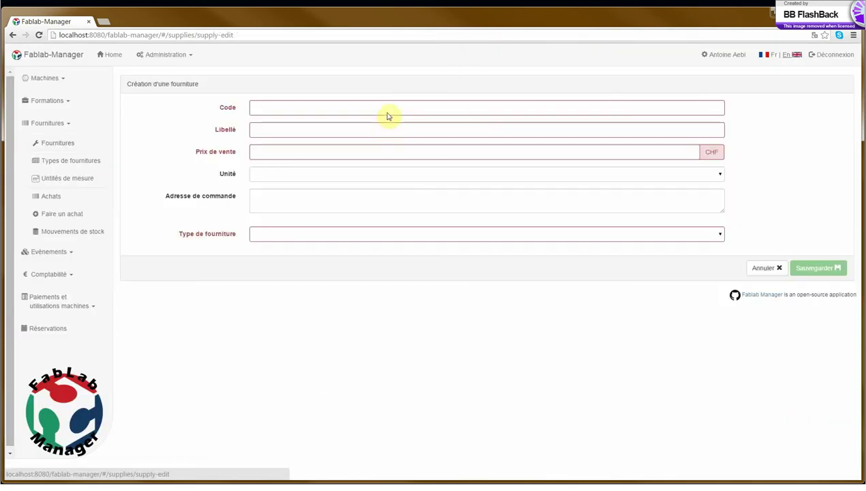
{"action": "left_click", "coordinate": [388, 105]}
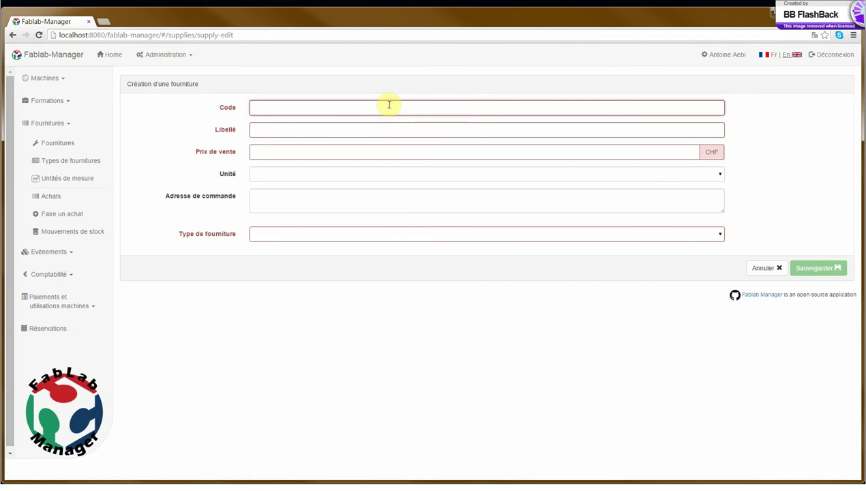
{"action": "type", "text": "COD"}
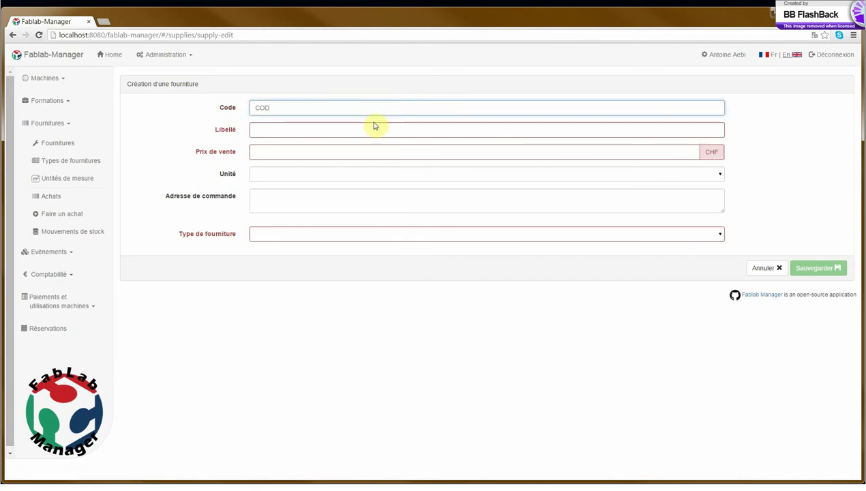
{"action": "left_click", "coordinate": [373, 126]}
{"action": "type", "text": "FAnta"}
{"action": "key", "text": "Tab"}
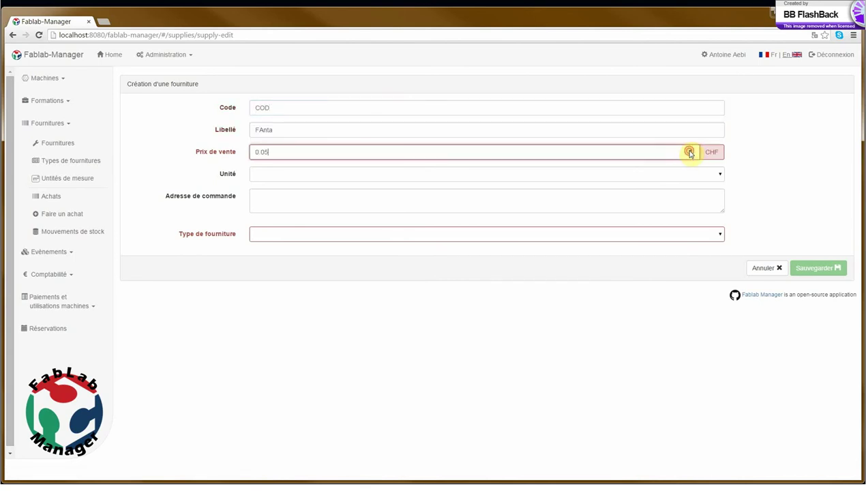
Set the new supply's sale price to 3 CHF, its unit to Pieces and its purchase price per unit to 2 CHF.
{"action": "left_click", "coordinate": [691, 149]}
{"action": "left_click_drag", "start_coordinate": [655, 151], "coordinate": [113, 135]}
{"action": "type", "text": "3"}
{"action": "left_click", "coordinate": [309, 174]}
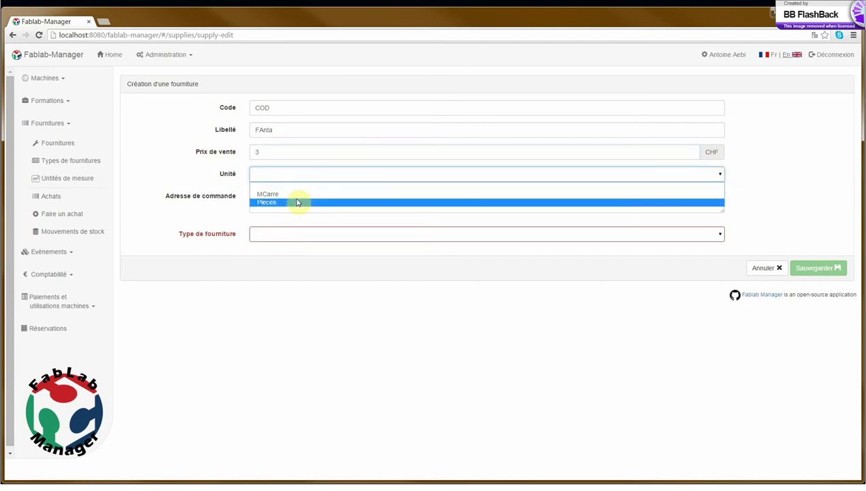
{"action": "left_click", "coordinate": [297, 203]}
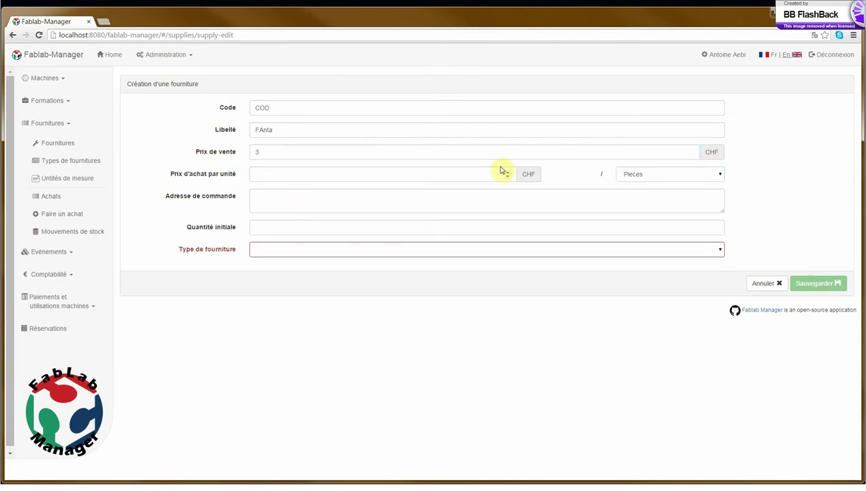
{"action": "left_click", "coordinate": [395, 177]}
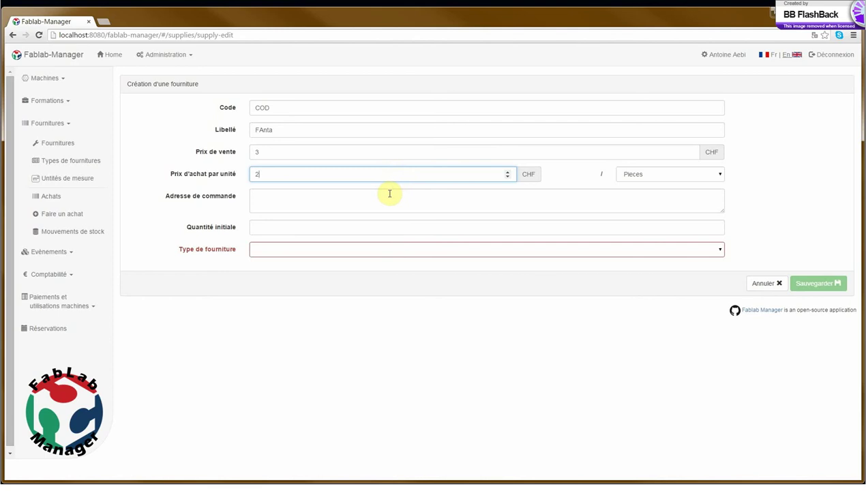
Enter Migros as the order address, look over the supply types without choosing one, and cancel the supply creation.
{"action": "left_click", "coordinate": [389, 194]}
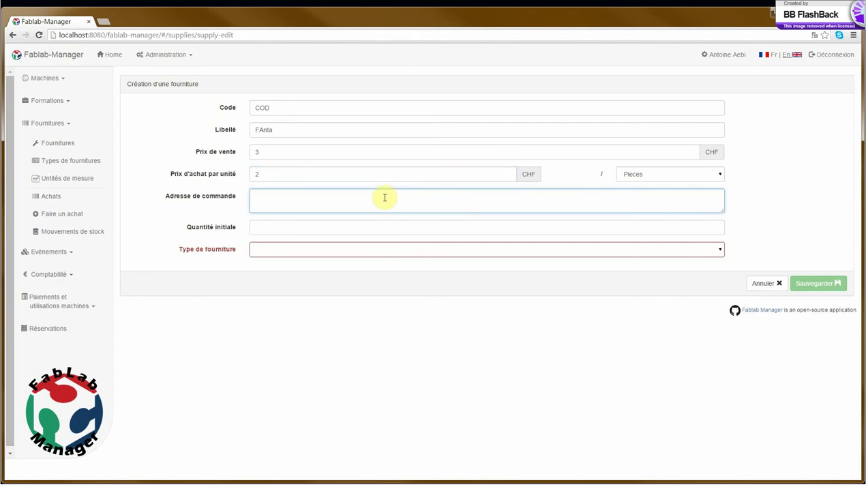
{"action": "type", "text": "Migros"}
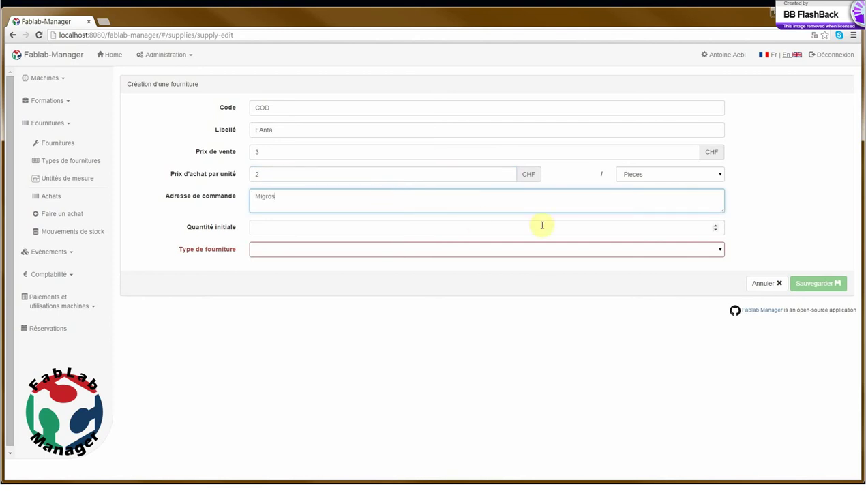
{"action": "left_click", "coordinate": [544, 225]}
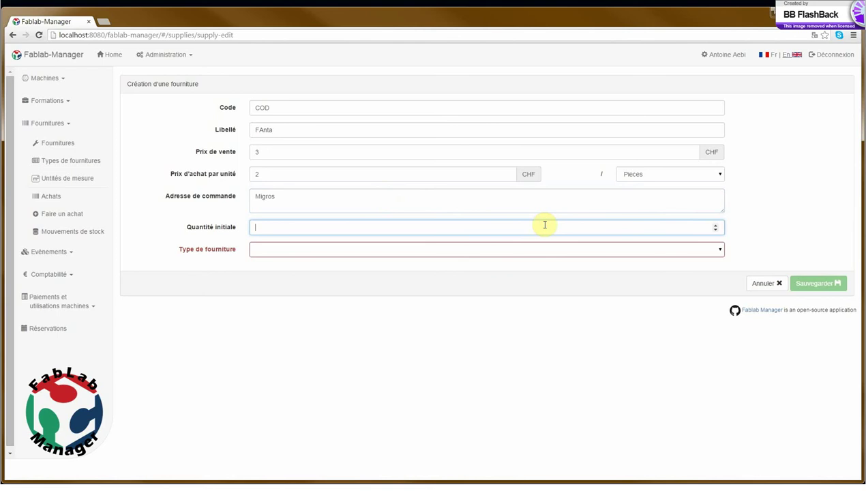
{"action": "left_click", "coordinate": [551, 250]}
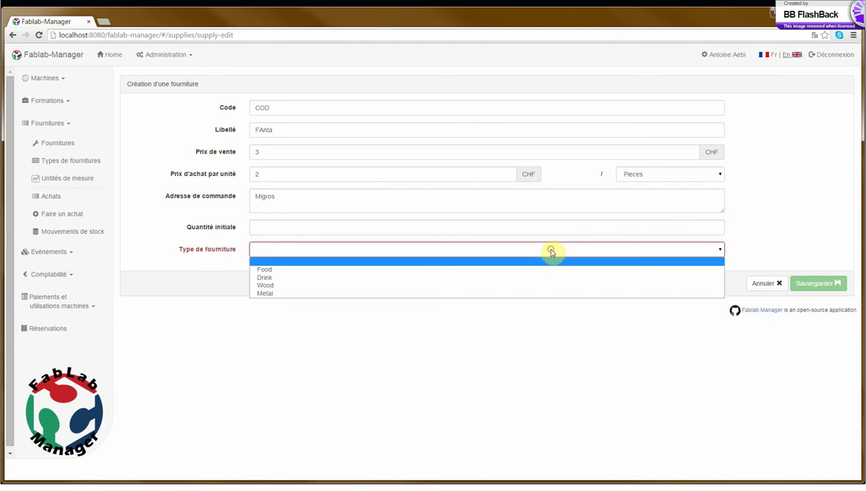
{"action": "left_click", "coordinate": [623, 266]}
{"action": "left_click", "coordinate": [771, 284]}
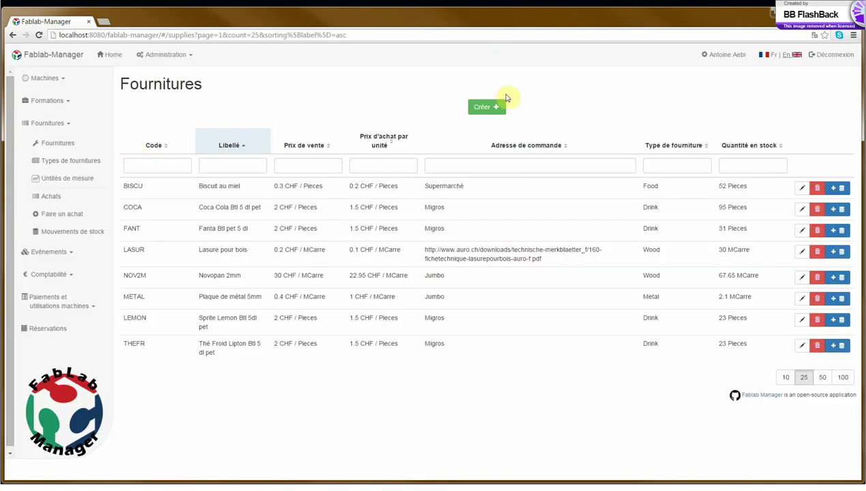
Review the stock movements, and from the supplies list add 30 pieces to the stock of Biscuit au miel.
{"action": "left_click", "coordinate": [57, 234]}
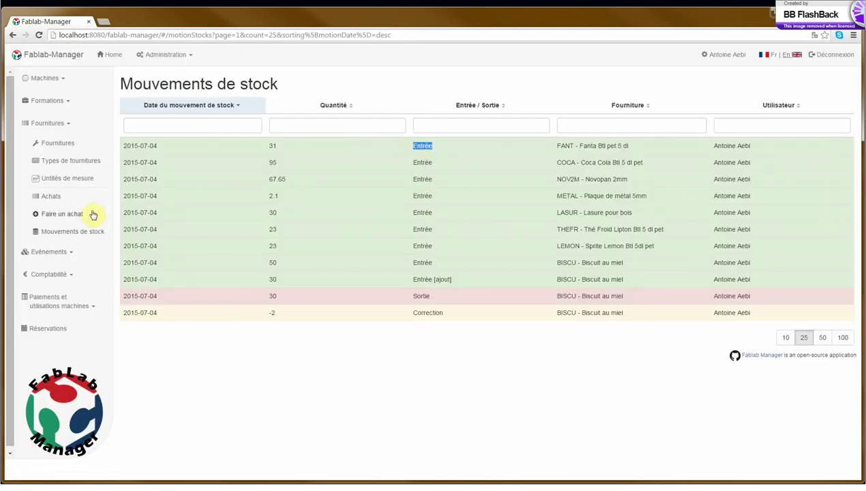
{"action": "left_click", "coordinate": [62, 143]}
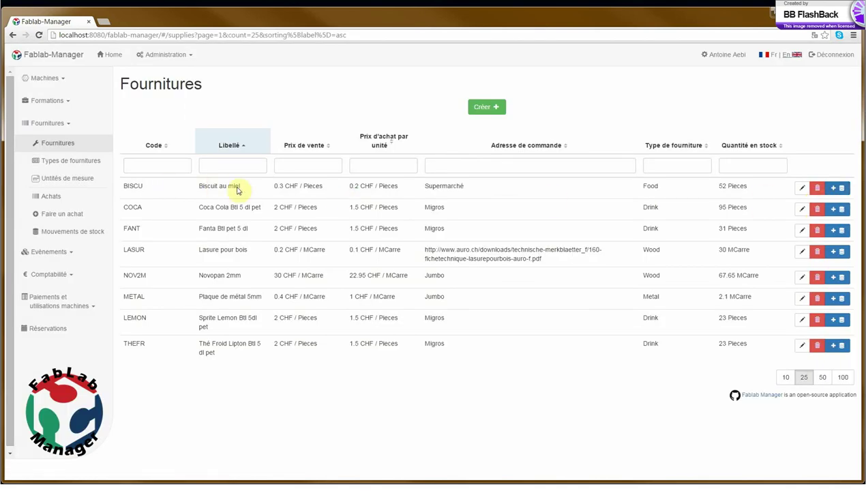
{"action": "left_click", "coordinate": [835, 187]}
{"action": "double_click", "coordinate": [434, 98]}
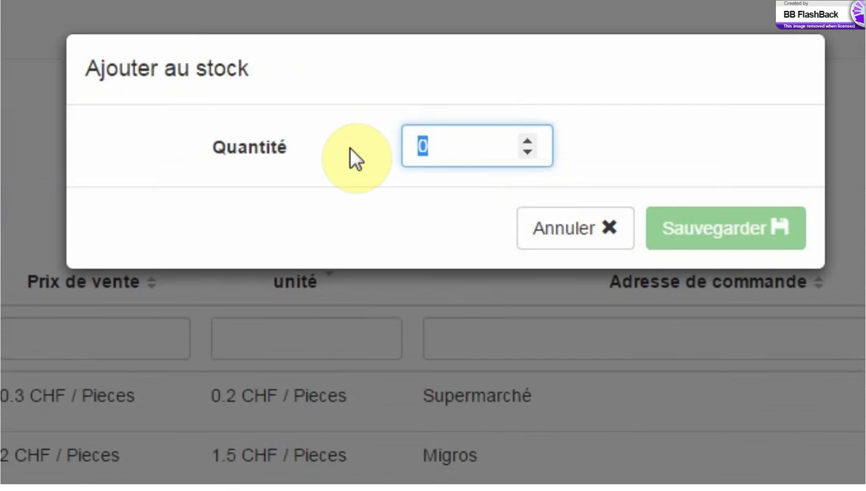
{"action": "type", "text": "30"}
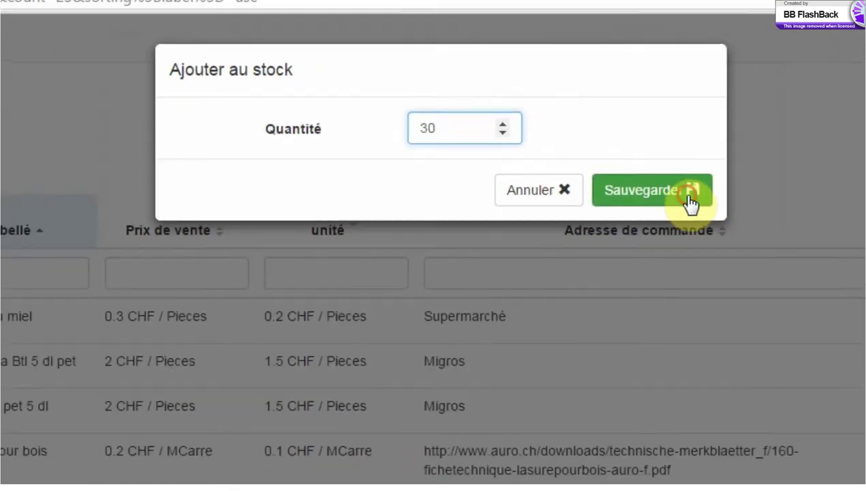
{"action": "left_click", "coordinate": [777, 231]}
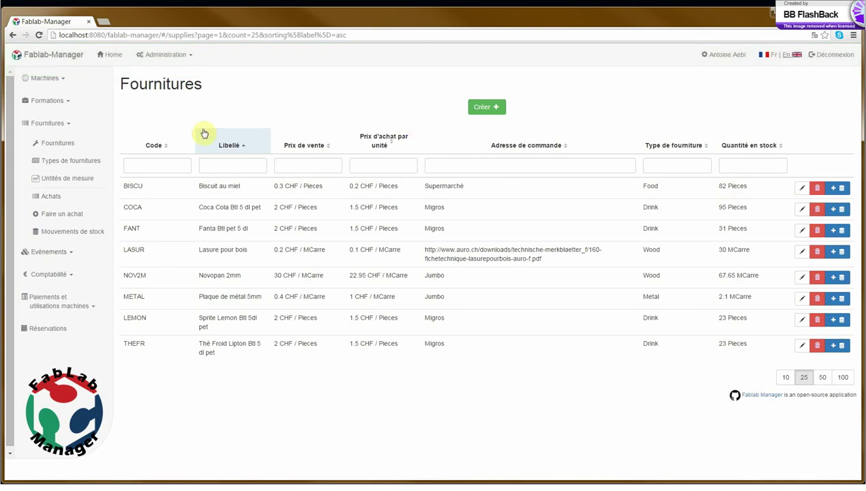
Record and save a purchase of 20 pieces of Biscuit au miel without a discount, and view the stock movements.
{"action": "left_click", "coordinate": [79, 219]}
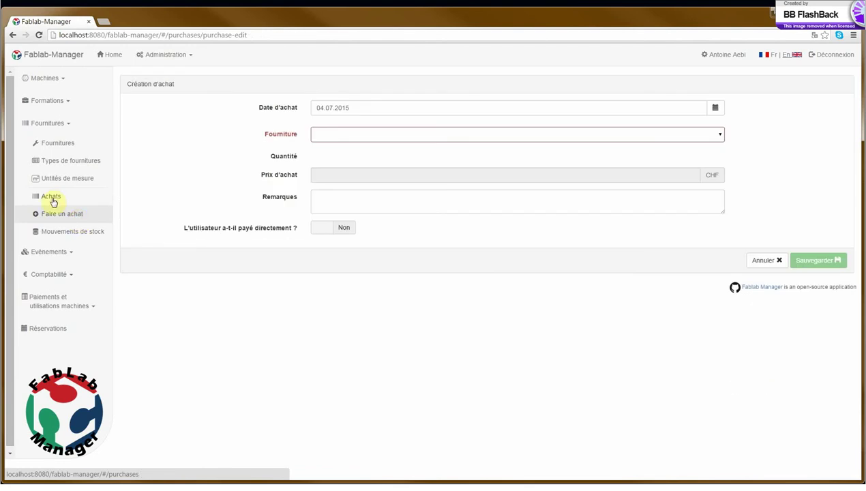
{"action": "left_click", "coordinate": [354, 139]}
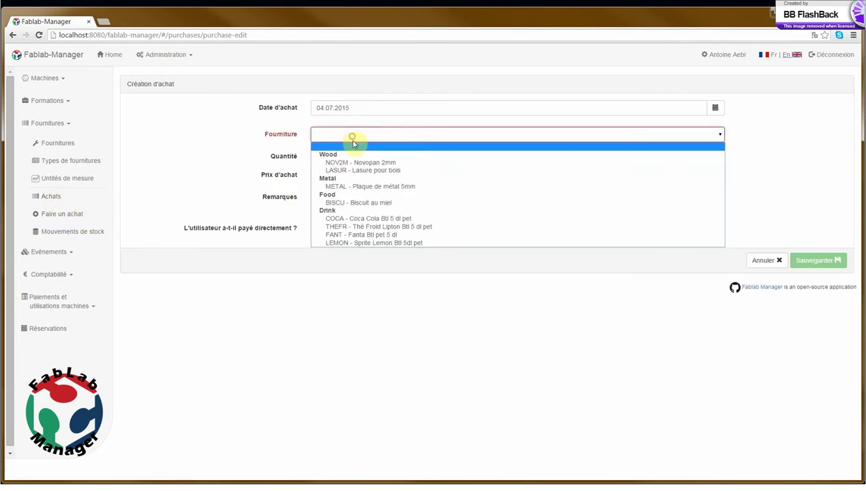
{"action": "left_click", "coordinate": [364, 202]}
{"action": "left_click", "coordinate": [361, 161]}
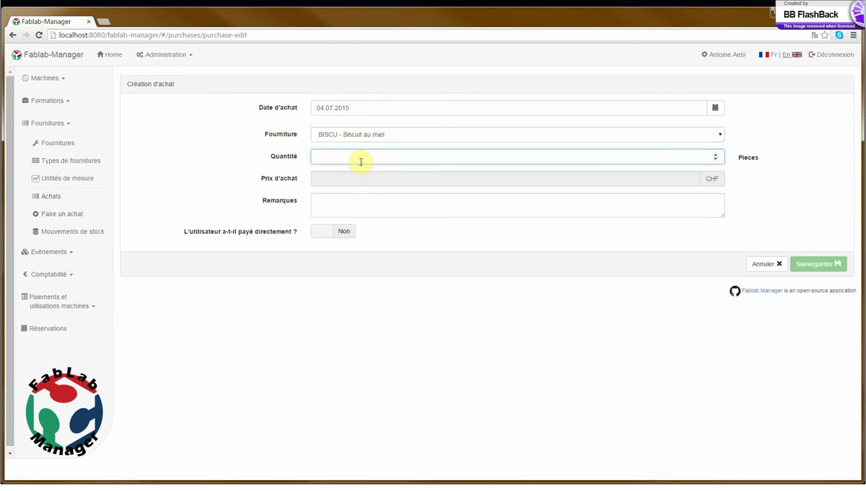
{"action": "type", "text": "20"}
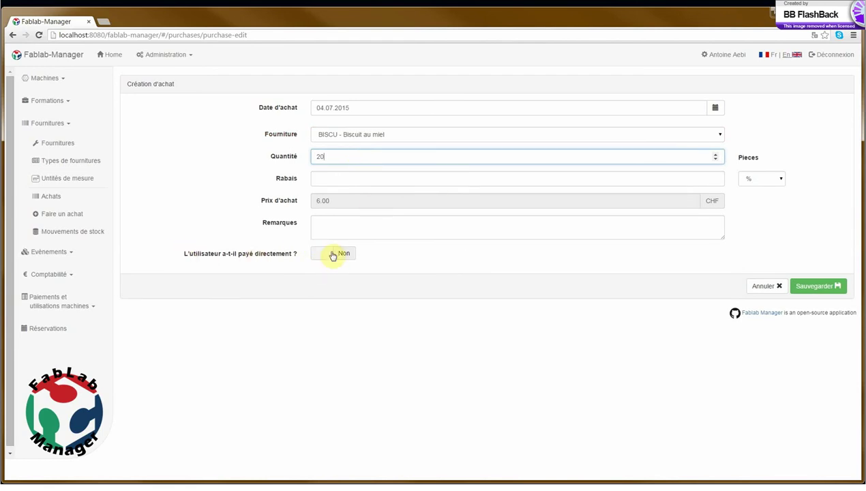
{"action": "left_click", "coordinate": [813, 286]}
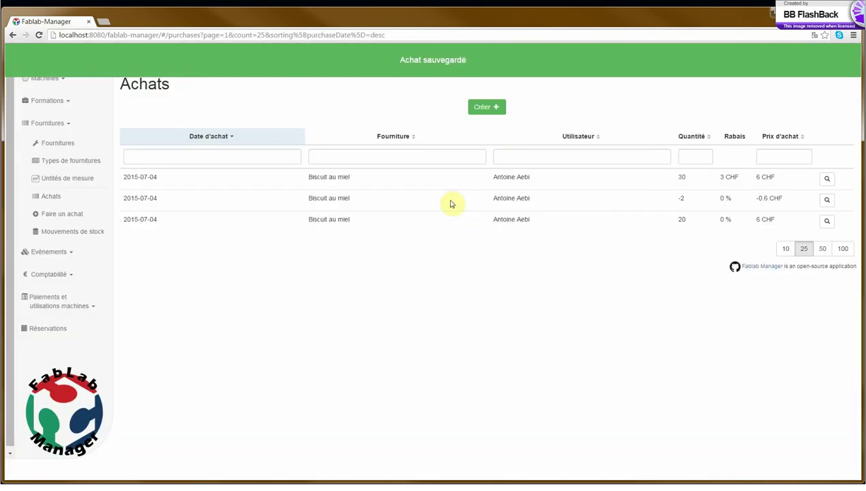
{"action": "left_click", "coordinate": [68, 231]}
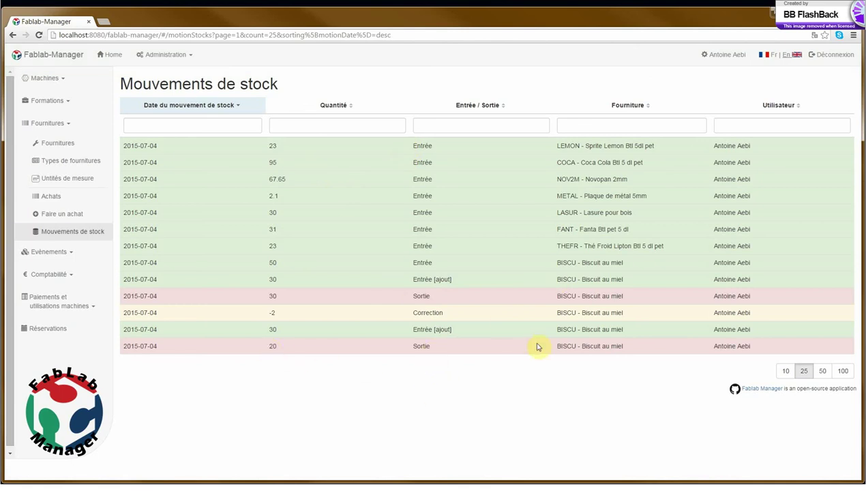
Open the events list and examine the Découpeuses laser event and its clone.
{"action": "left_click", "coordinate": [64, 122]}
{"action": "left_click", "coordinate": [58, 145]}
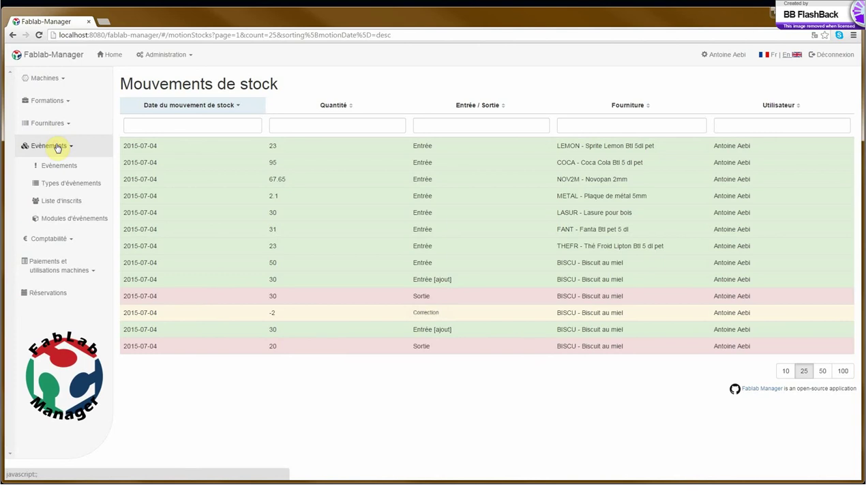
{"action": "left_click", "coordinate": [67, 169]}
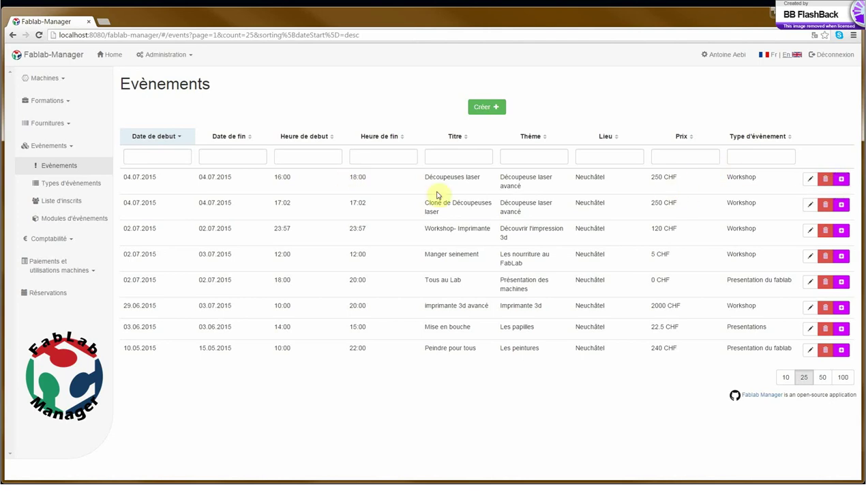
{"action": "left_click", "coordinate": [453, 213]}
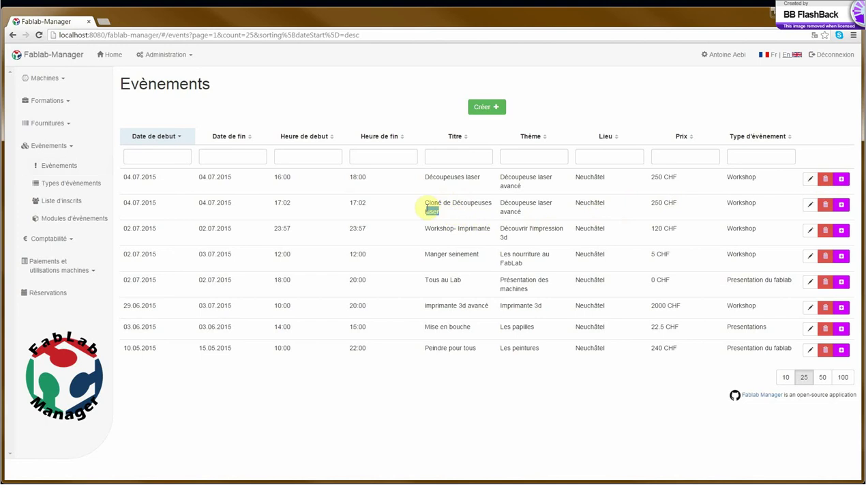
{"action": "left_click_drag", "start_coordinate": [424, 202], "coordinate": [487, 224]}
{"action": "left_click", "coordinate": [443, 172]}
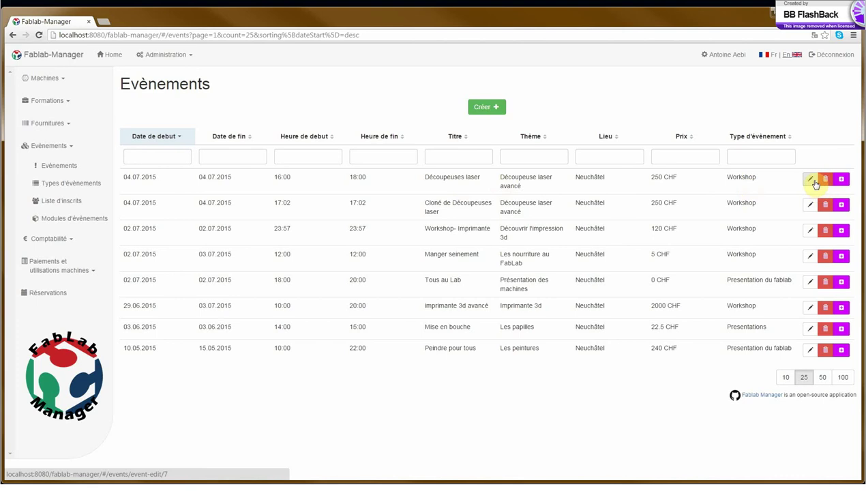
Open the original Découpeuses laser event for editing and examine its modules section.
{"action": "left_click", "coordinate": [816, 183]}
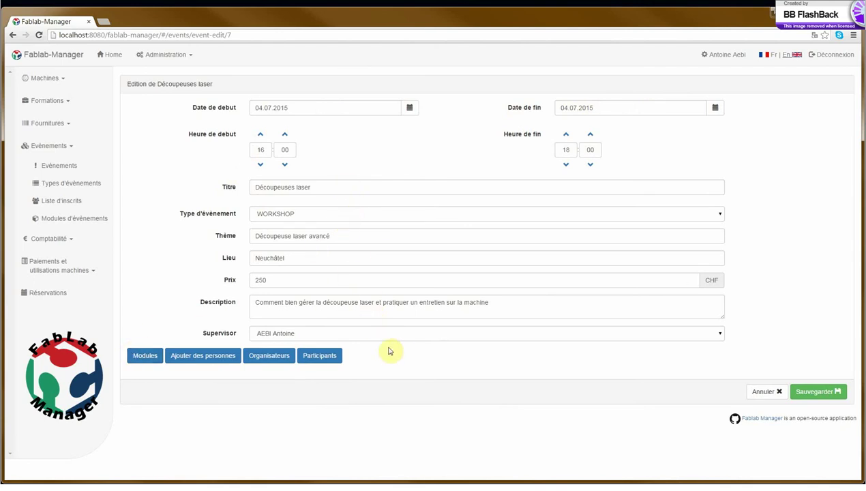
{"action": "left_click", "coordinate": [150, 360]}
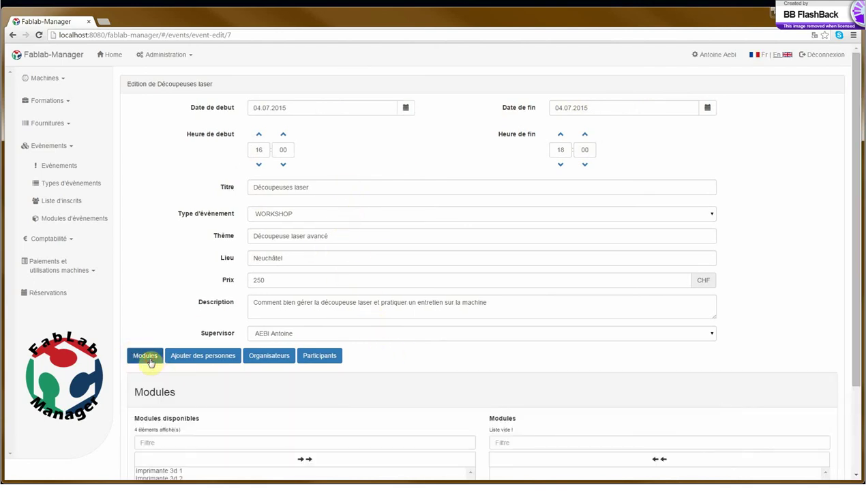
{"action": "scroll", "coordinate": [150, 360], "scroll_direction": "down", "scroll_amount": 3}
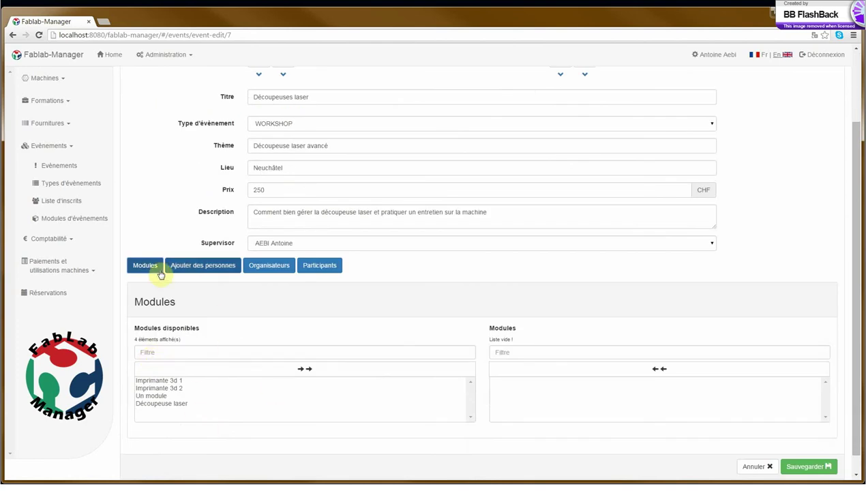
{"action": "left_click", "coordinate": [146, 283]}
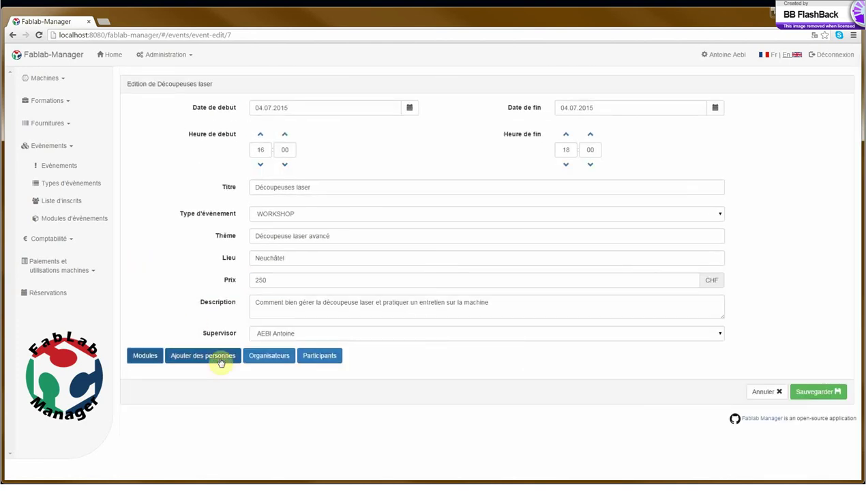
Examine the event's sections for adding people, organisers and participants.
{"action": "left_click", "coordinate": [220, 359]}
{"action": "scroll", "coordinate": [222, 362], "scroll_direction": "down", "scroll_amount": 1}
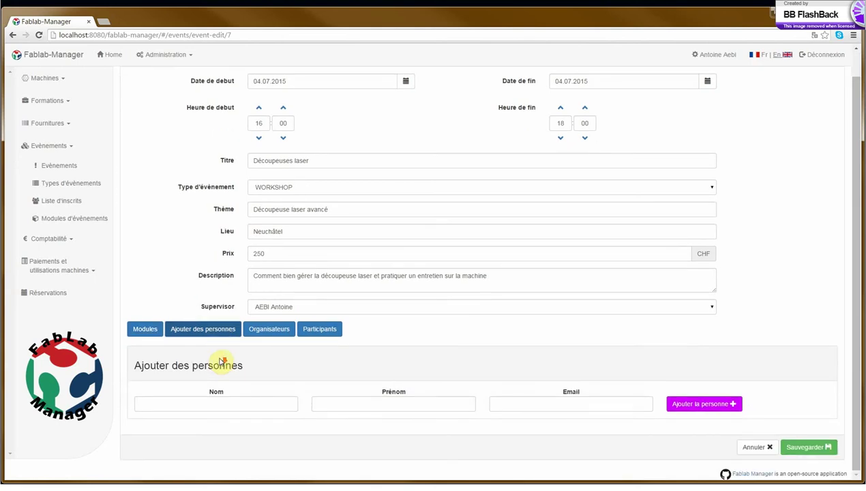
{"action": "left_click", "coordinate": [229, 404]}
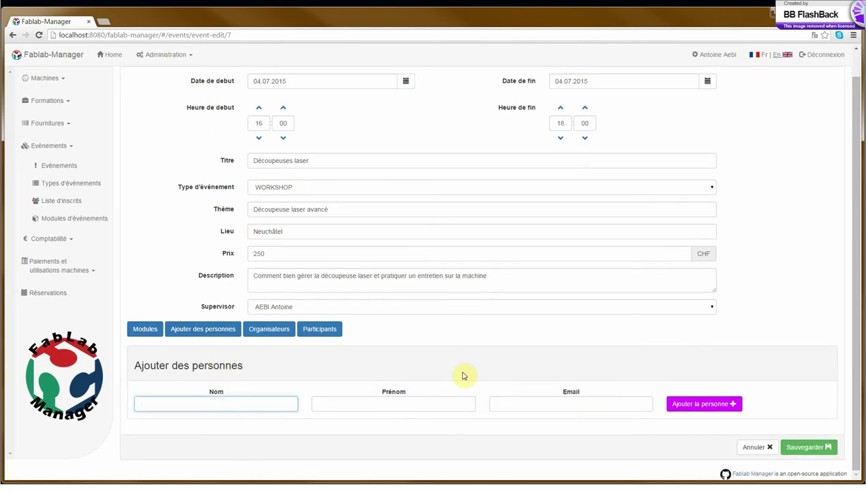
{"action": "left_click", "coordinate": [213, 335]}
{"action": "left_click", "coordinate": [253, 356]}
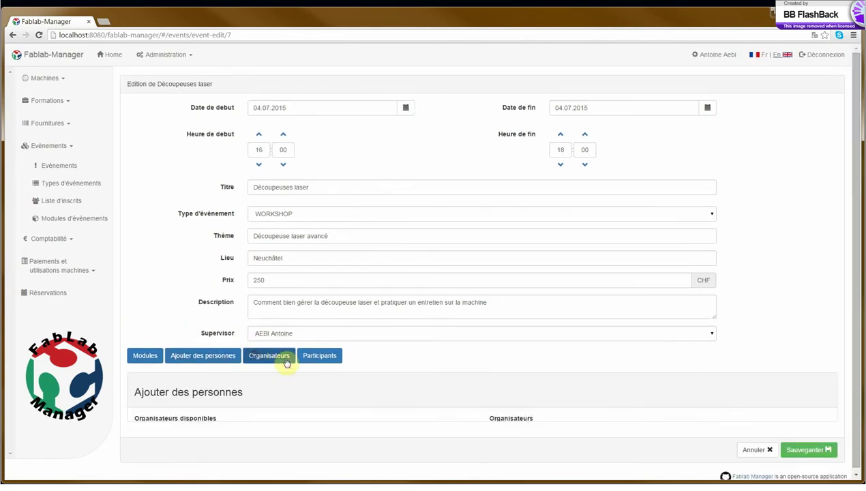
{"action": "scroll", "coordinate": [289, 396], "scroll_direction": "down", "scroll_amount": 3}
{"action": "left_click", "coordinate": [318, 266]}
{"action": "scroll", "coordinate": [286, 406], "scroll_direction": "down", "scroll_amount": 3}
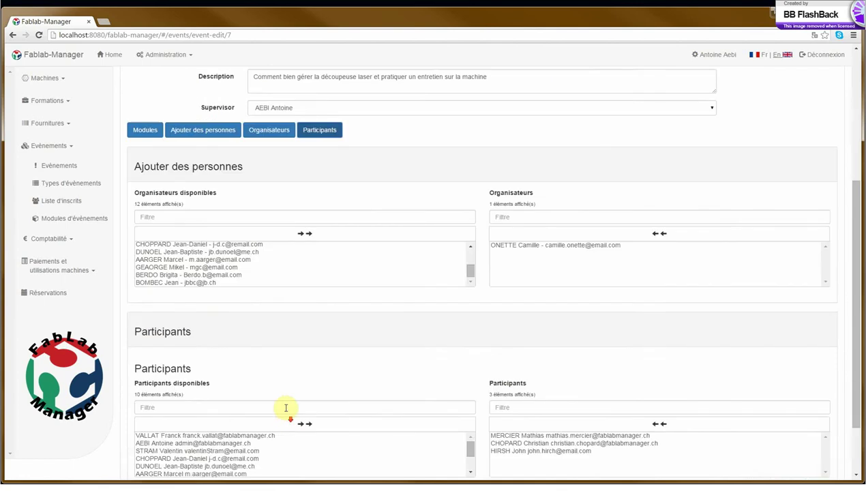
Move two available people into the event's organisers, and remove two other entries from the organisers list.
{"action": "double_click", "coordinate": [192, 198]}
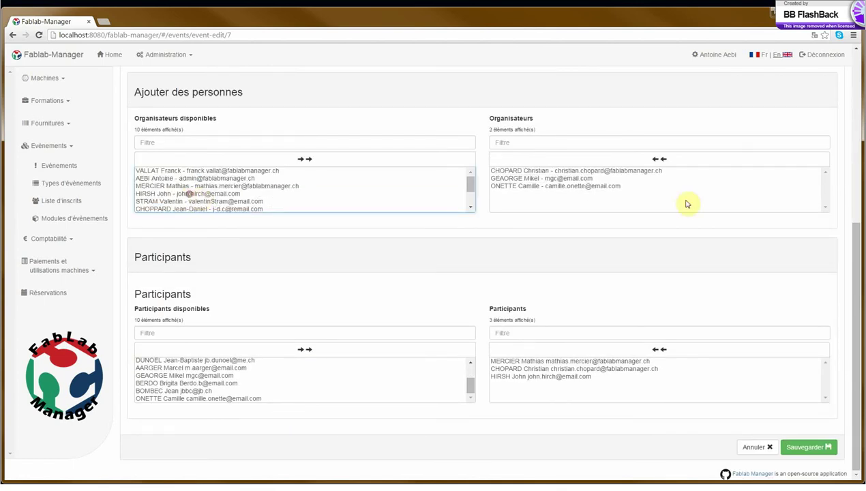
{"action": "double_click", "coordinate": [547, 186]}
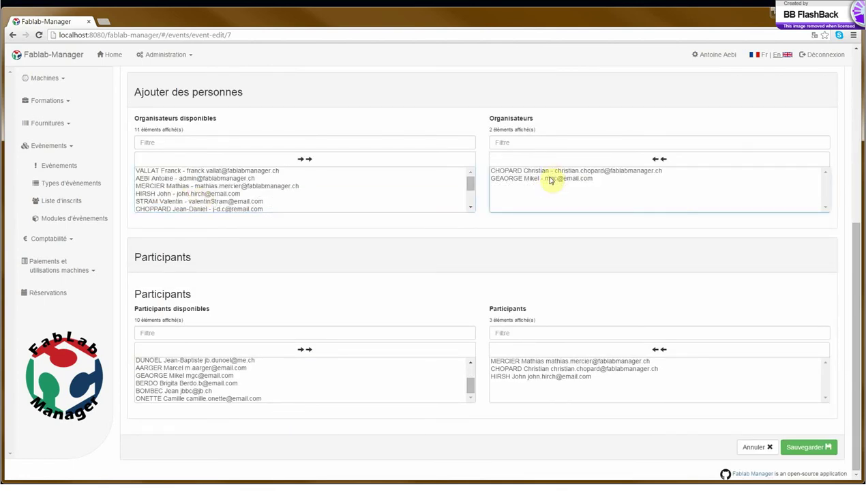
{"action": "double_click", "coordinate": [550, 180]}
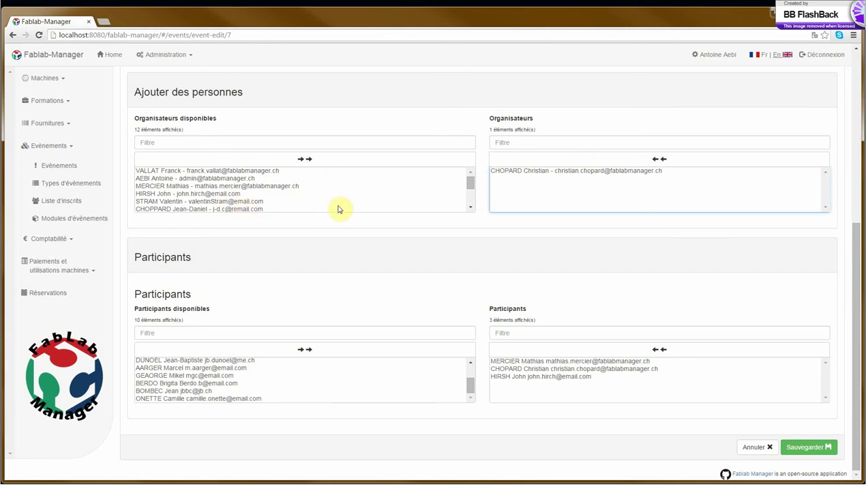
{"action": "scroll", "coordinate": [350, 268], "scroll_direction": "up", "scroll_amount": 1}
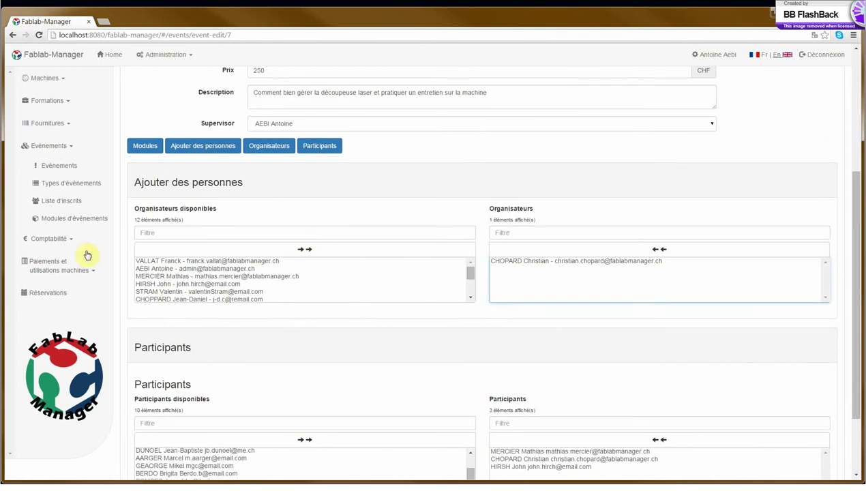
Open the reservations page and examine the July 2015 reservation list and calendar.
{"action": "left_click", "coordinate": [69, 292]}
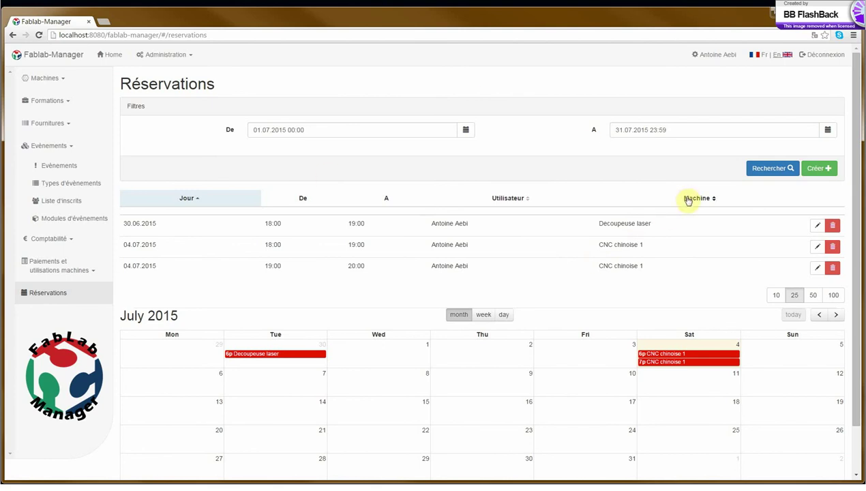
{"action": "scroll", "coordinate": [334, 347], "scroll_direction": "down", "scroll_amount": 2}
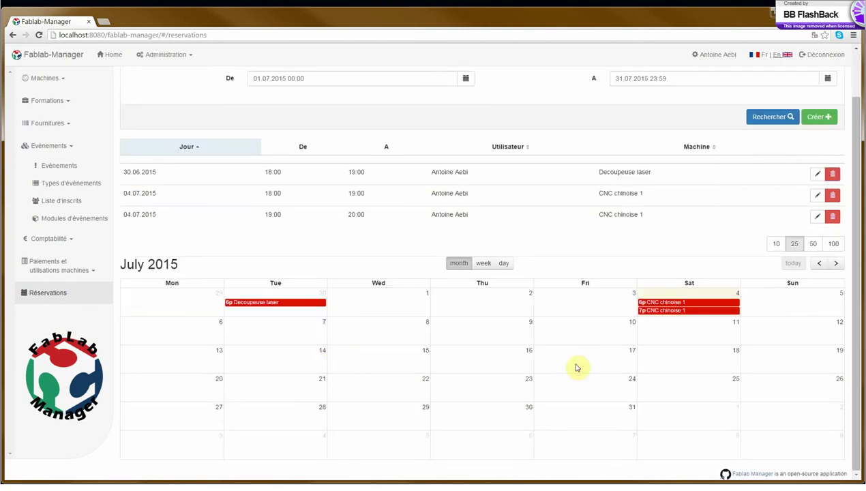
{"action": "scroll", "coordinate": [605, 392], "scroll_direction": "up", "scroll_amount": 2}
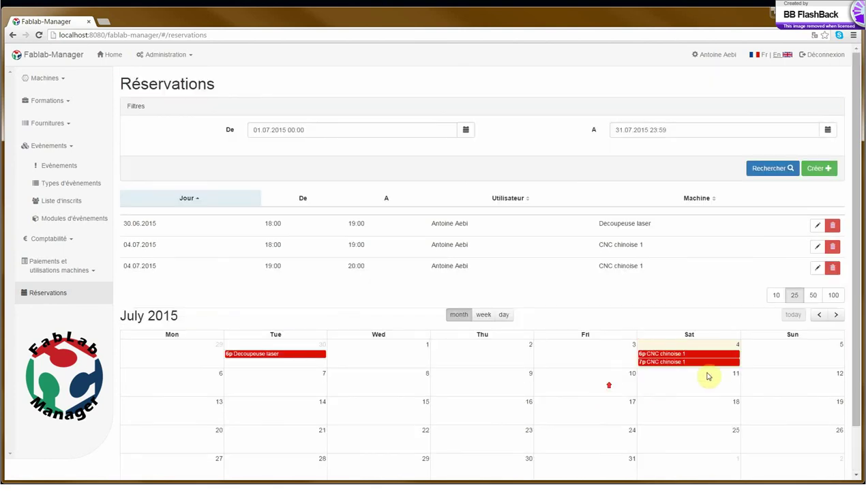
Start a new reservation for CNC chinoise 1 on 04.07.2015 from 18:00 to 19:00 and examine that day's conflicting reservation.
{"action": "left_click", "coordinate": [818, 168]}
{"action": "left_click", "coordinate": [356, 131]}
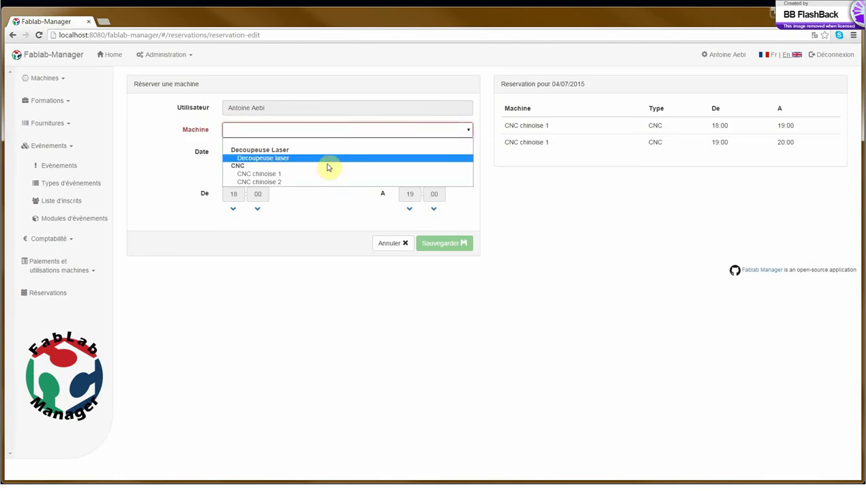
{"action": "left_click", "coordinate": [326, 175]}
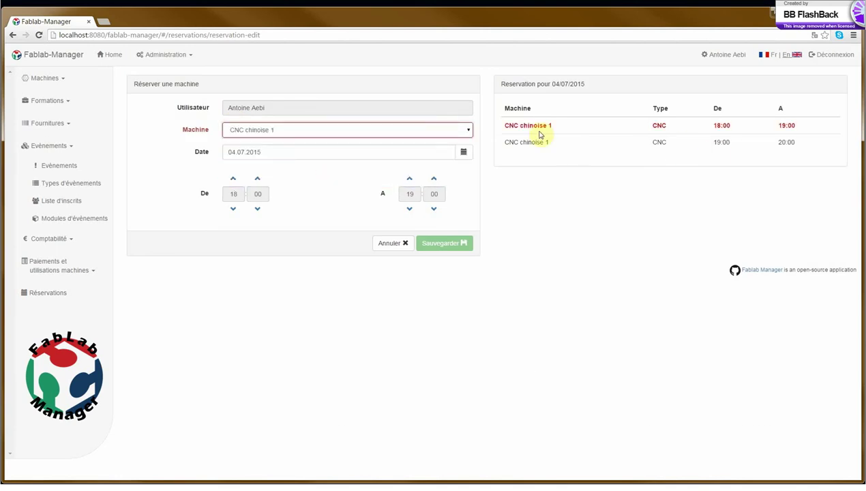
{"action": "left_click_drag", "start_coordinate": [503, 128], "coordinate": [773, 134]}
{"action": "left_click", "coordinate": [773, 134]}
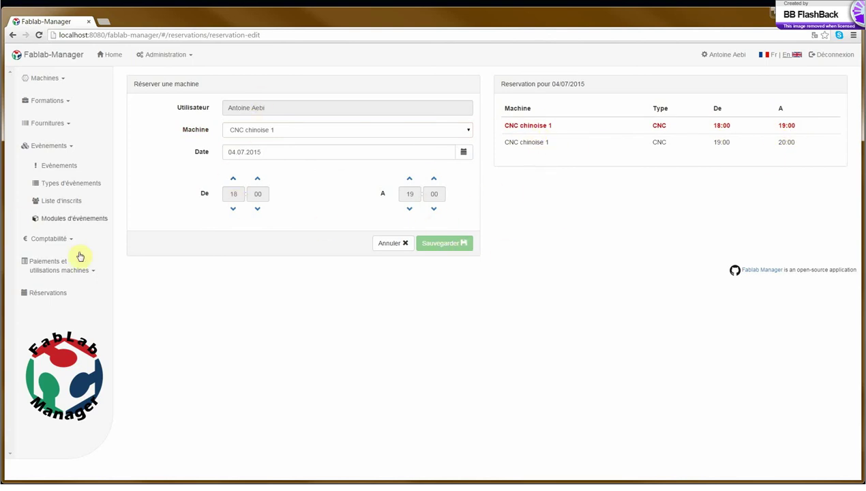
Open the accounting entries and expenses (Entrées / Sorties) and examine the current month's transactions, including the Découpeuses laser event payment.
{"action": "left_click", "coordinate": [57, 148]}
{"action": "left_click", "coordinate": [59, 171]}
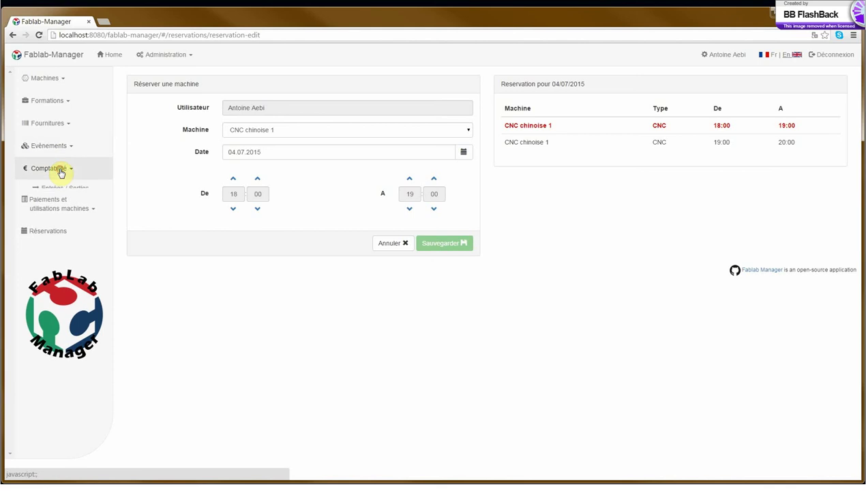
{"action": "left_click", "coordinate": [67, 192]}
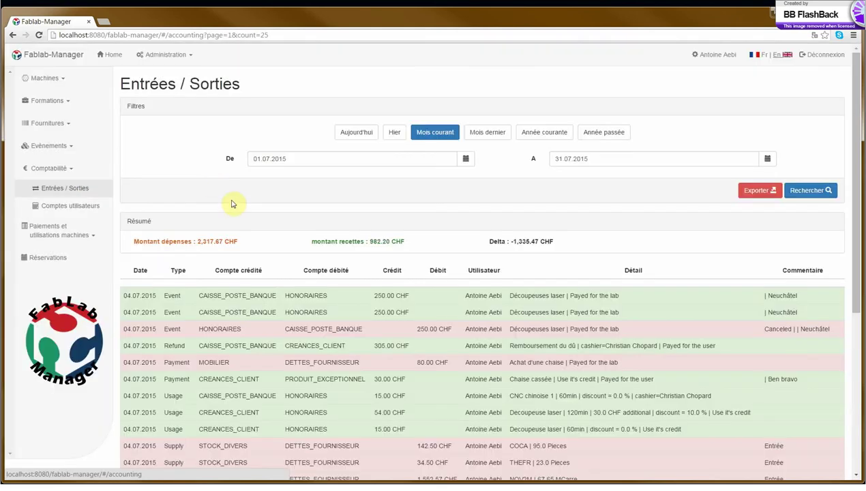
{"action": "scroll", "coordinate": [267, 209], "scroll_direction": "down", "scroll_amount": 3}
{"action": "scroll", "coordinate": [266, 210], "scroll_direction": "down", "scroll_amount": 3}
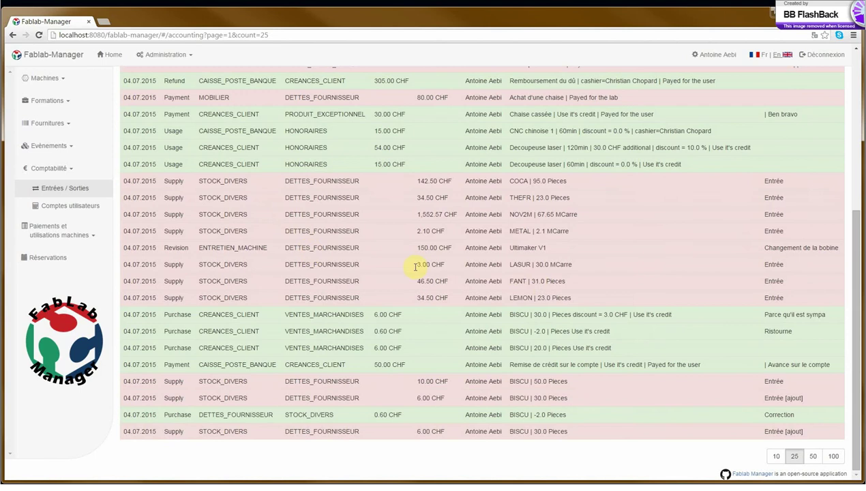
{"action": "scroll", "coordinate": [520, 289], "scroll_direction": "up", "scroll_amount": 2}
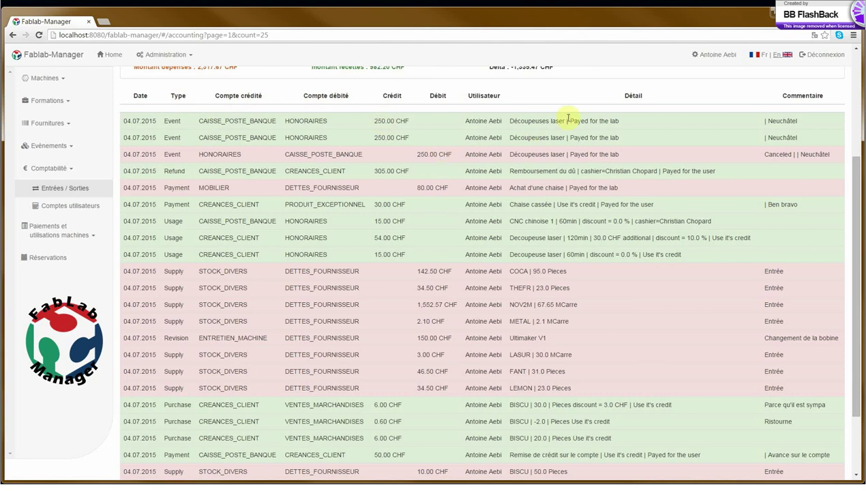
{"action": "left_click_drag", "start_coordinate": [635, 121], "coordinate": [510, 118]}
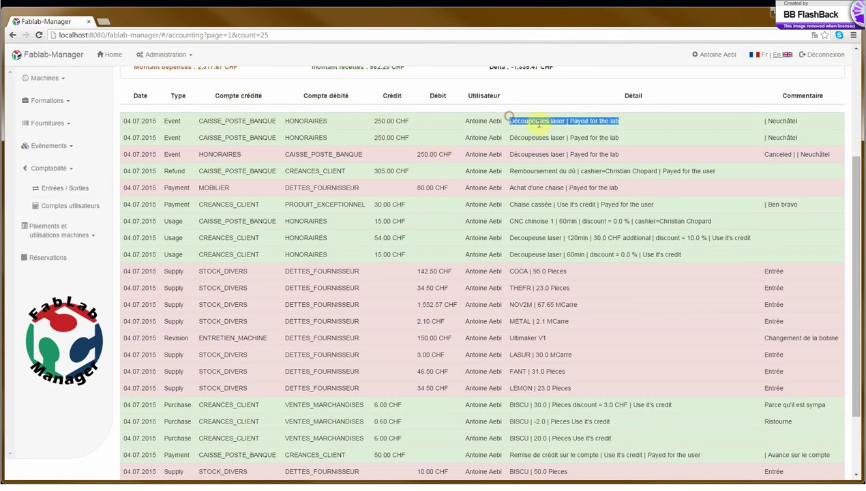
{"action": "scroll", "coordinate": [561, 163], "scroll_direction": "up", "scroll_amount": 2}
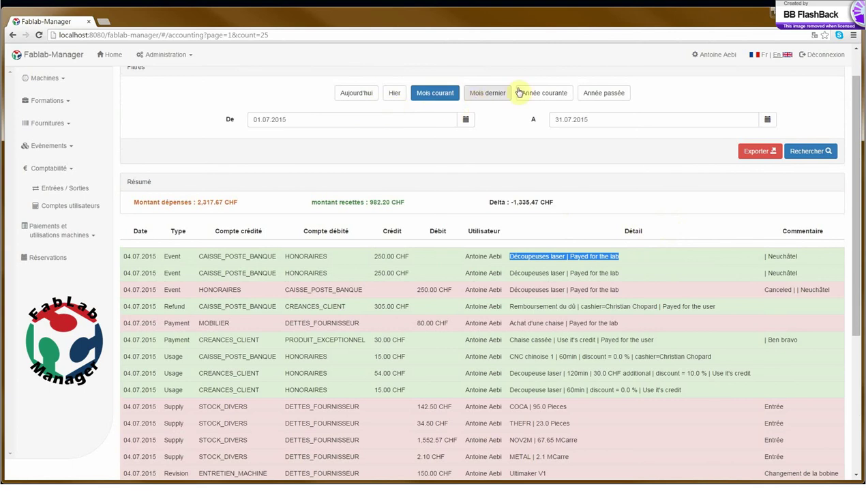
{"action": "scroll", "coordinate": [545, 195], "scroll_direction": "up", "scroll_amount": 1}
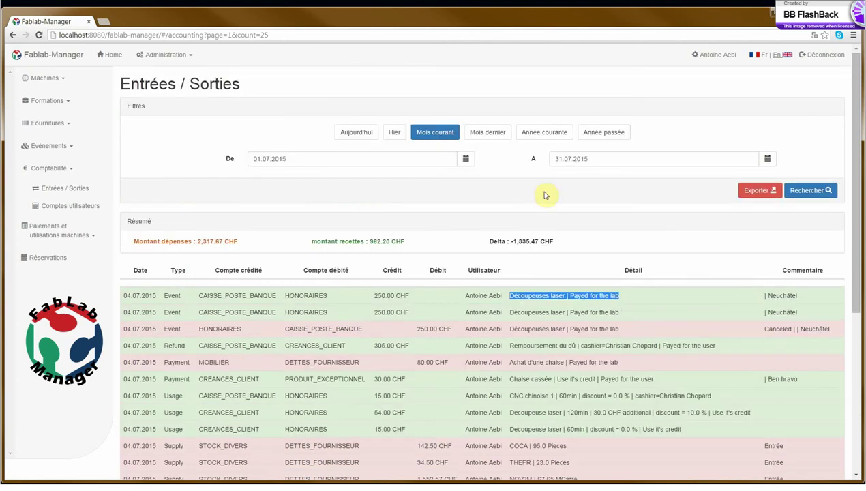
Filter the accounting transactions to the current year (Année courante), export them and review the list.
{"action": "left_click", "coordinate": [539, 133]}
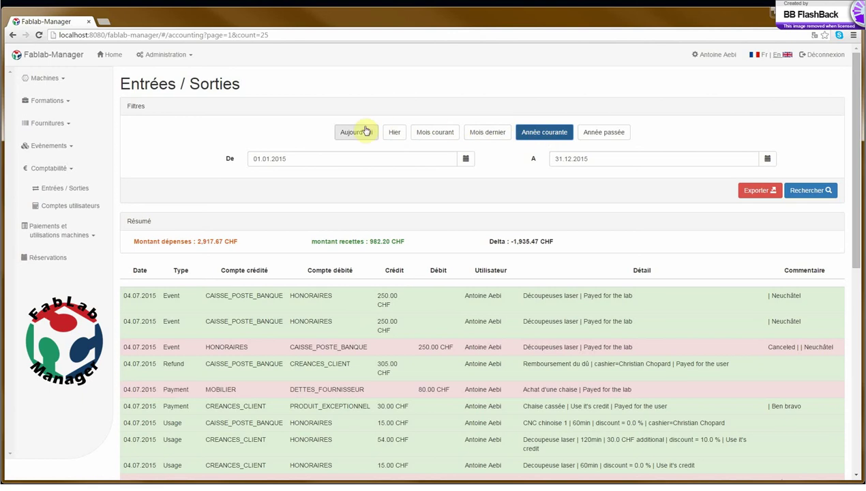
{"action": "left_click", "coordinate": [315, 156]}
{"action": "left_click", "coordinate": [466, 158]}
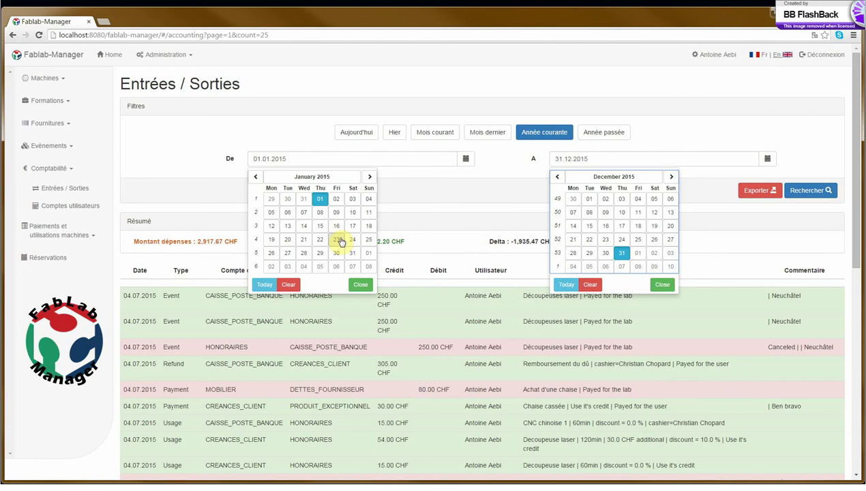
{"action": "left_click", "coordinate": [506, 164]}
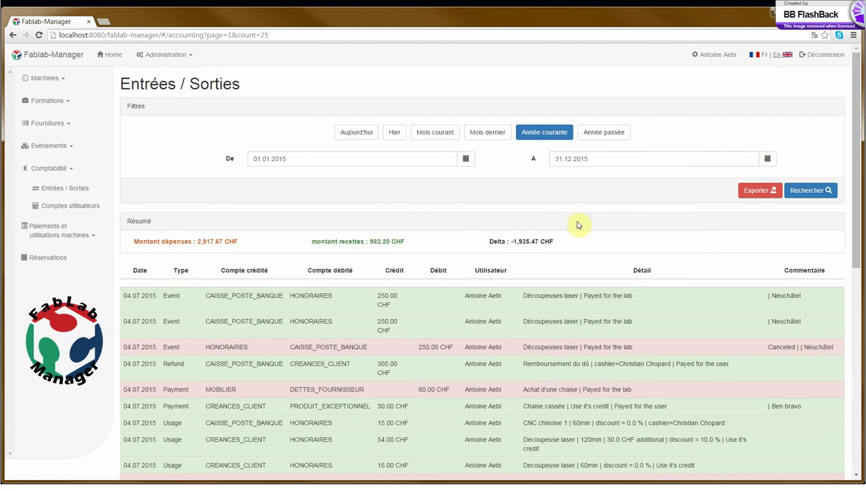
{"action": "left_click", "coordinate": [744, 197]}
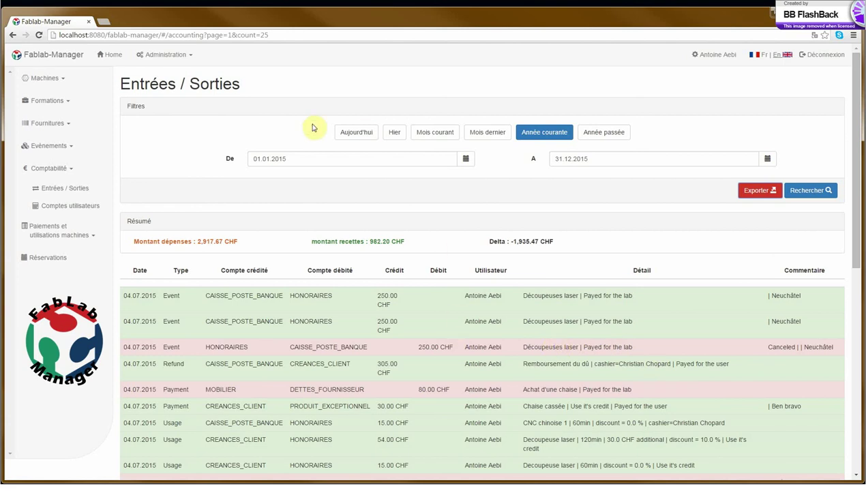
{"action": "scroll", "coordinate": [461, 274], "scroll_direction": "down", "scroll_amount": 2}
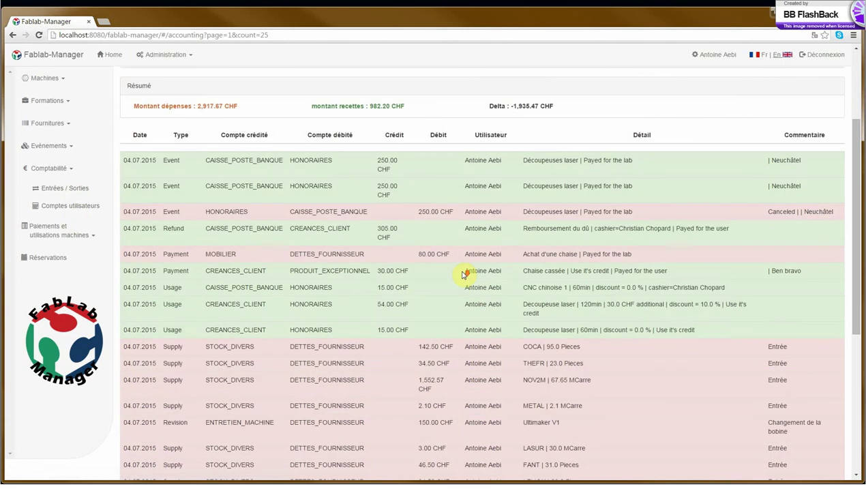
{"action": "scroll", "coordinate": [462, 274], "scroll_direction": "down", "scroll_amount": 1}
{"action": "scroll", "coordinate": [464, 271], "scroll_direction": "up", "scroll_amount": 3}
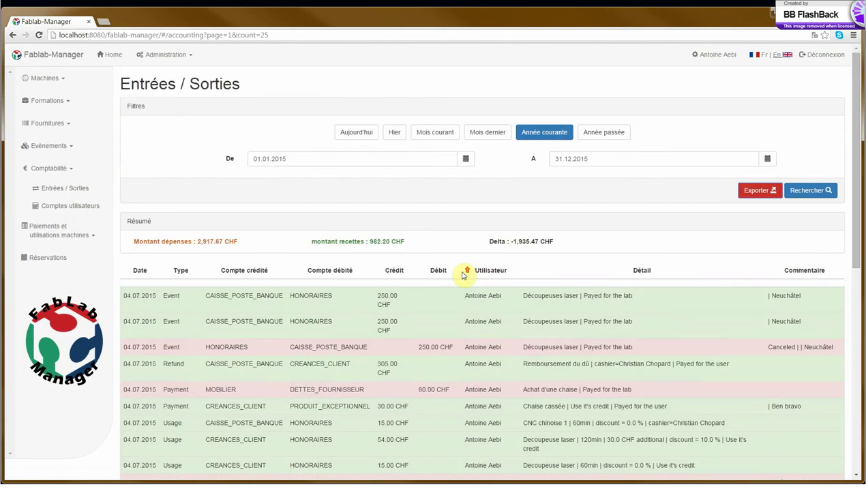
Open the user accounts page, select the administrator's account and examine its membership, balance and transactions.
{"action": "left_click", "coordinate": [72, 209]}
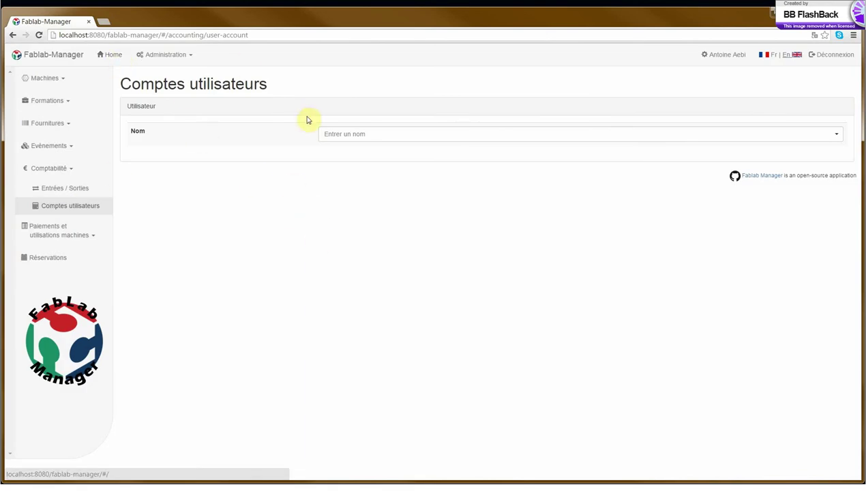
{"action": "left_click", "coordinate": [374, 135]}
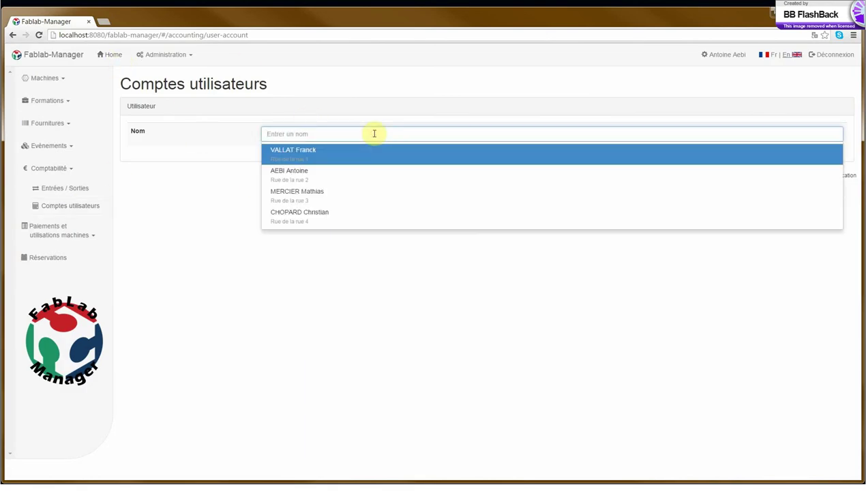
{"action": "left_click", "coordinate": [377, 179]}
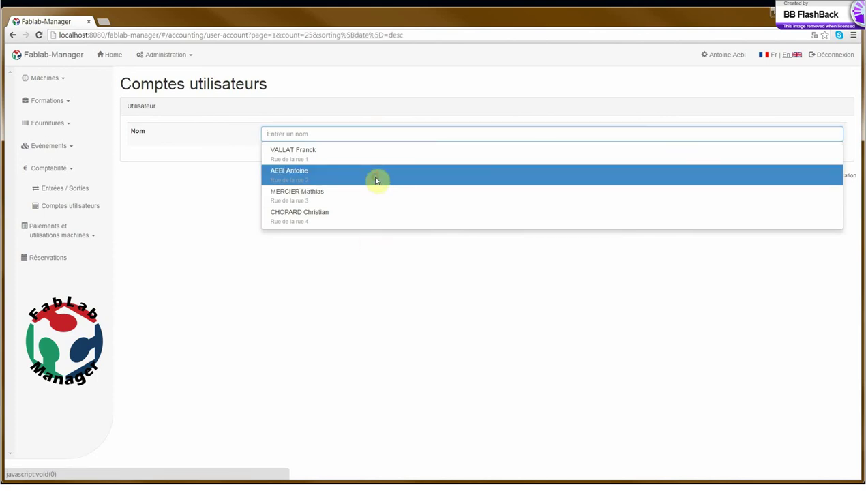
{"action": "scroll", "coordinate": [384, 269], "scroll_direction": "down", "scroll_amount": 3}
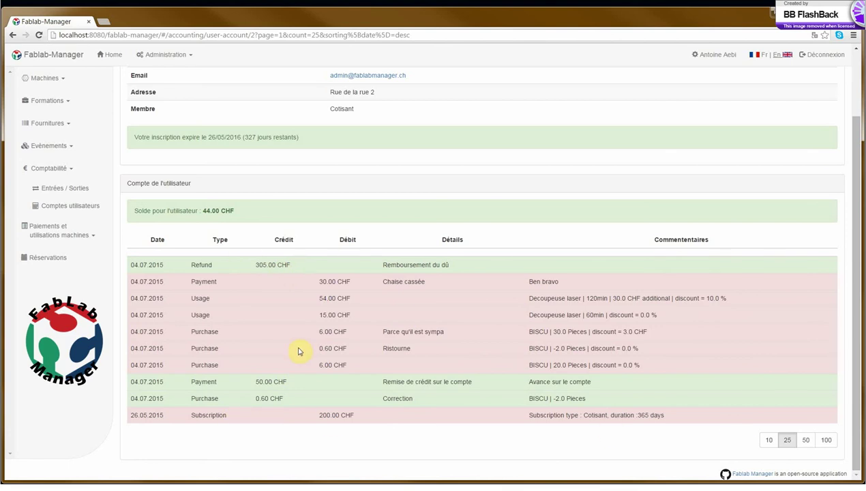
{"action": "scroll", "coordinate": [397, 364], "scroll_direction": "up", "scroll_amount": 2}
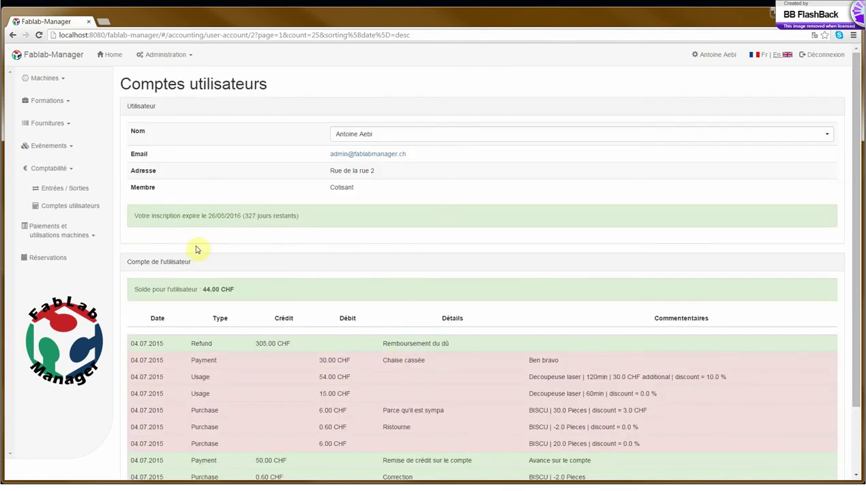
Open the machine usages list (Utilisations machines) among the payments and machine usage pages.
{"action": "left_click", "coordinate": [70, 171]}
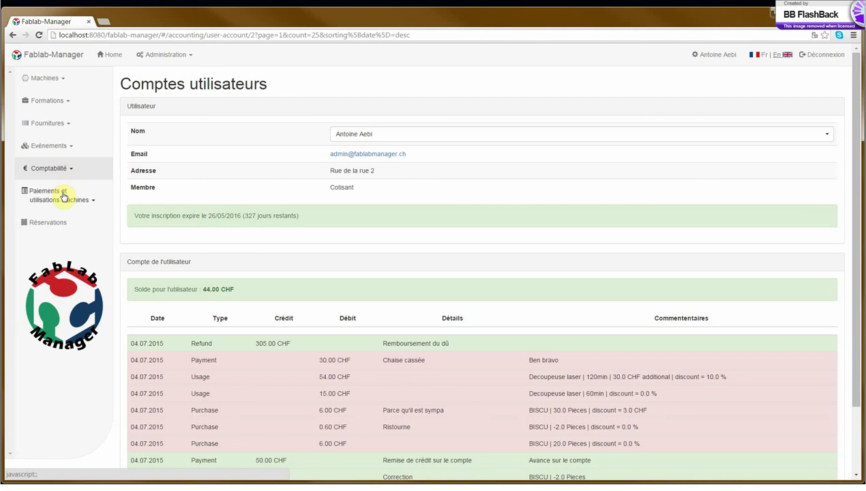
{"action": "left_click", "coordinate": [63, 196]}
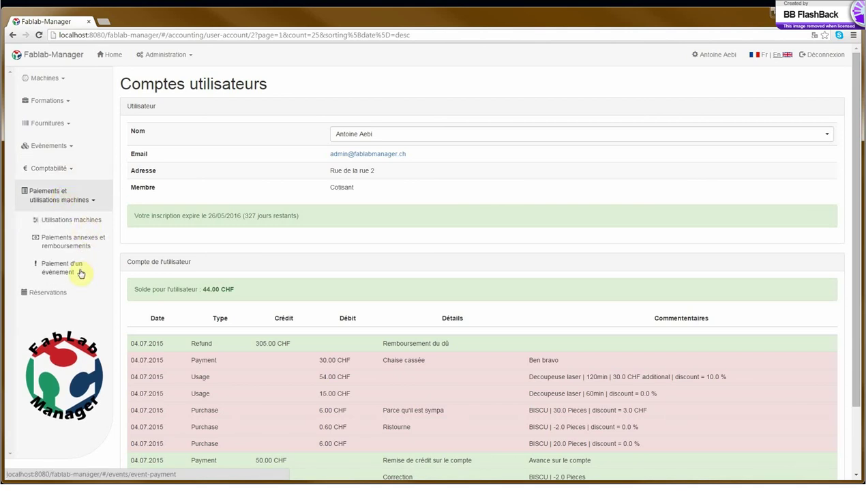
{"action": "left_click", "coordinate": [85, 225]}
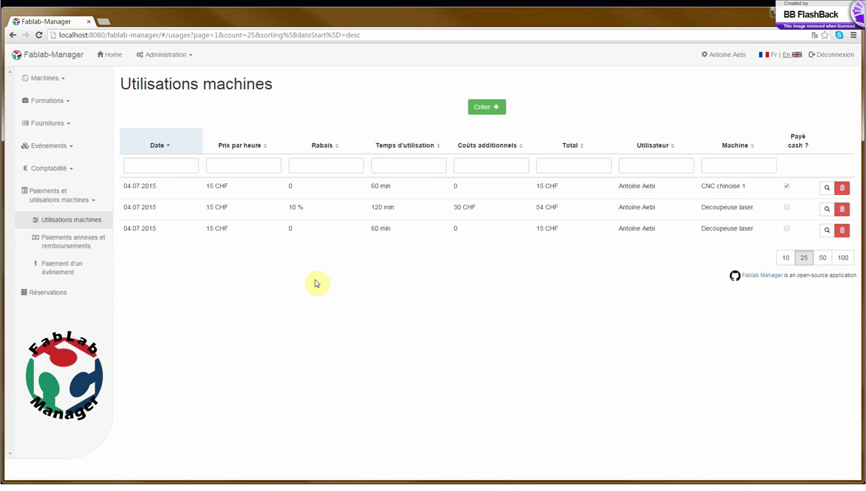
Start a new machine usage for CNC chinoise 1 and read the authorization notice above the form.
{"action": "left_click", "coordinate": [487, 109]}
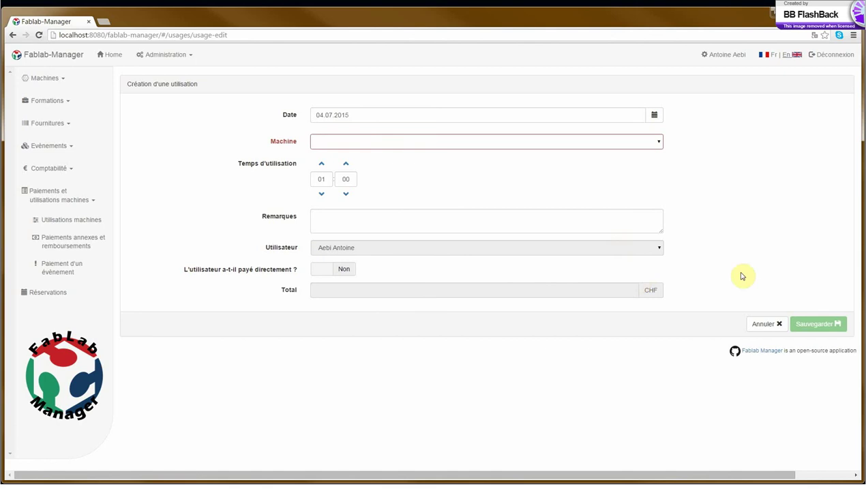
{"action": "left_click", "coordinate": [493, 142]}
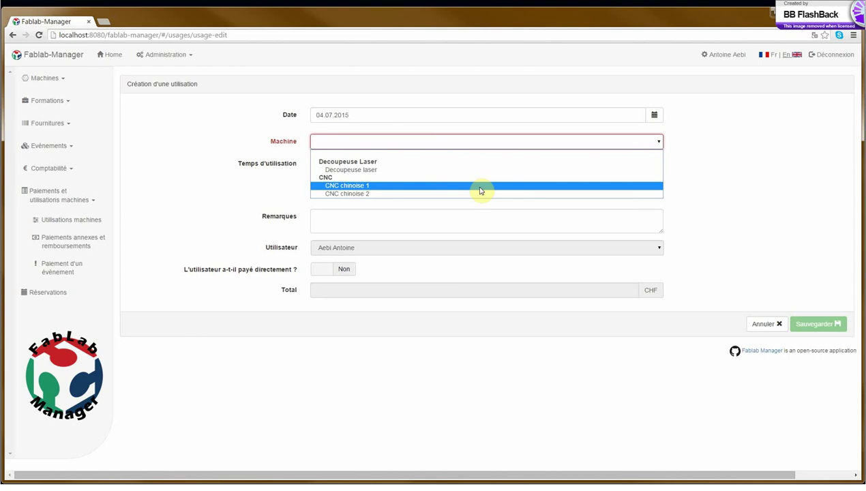
{"action": "left_click", "coordinate": [480, 191]}
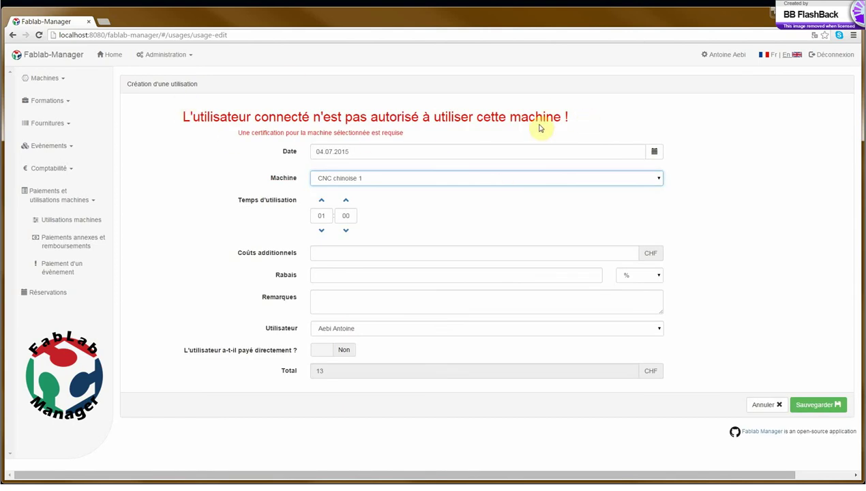
{"action": "left_click_drag", "start_coordinate": [179, 115], "coordinate": [573, 116]}
{"action": "left_click", "coordinate": [600, 130]}
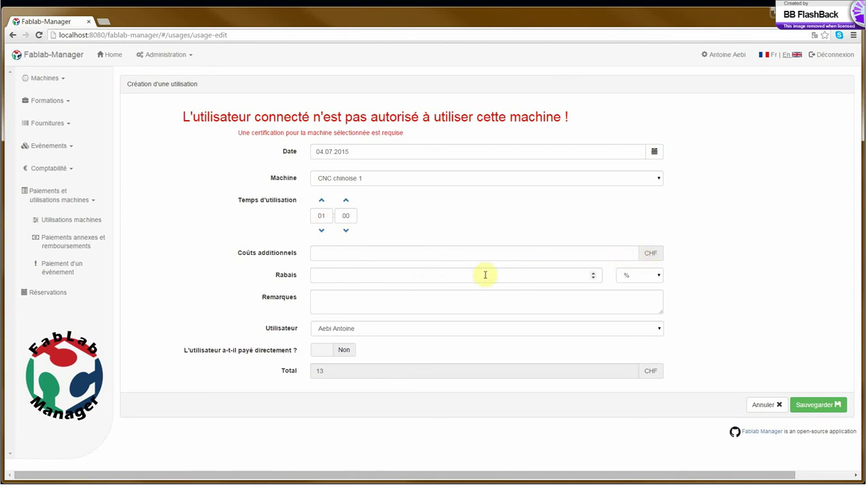
Review the usage's discount units, mark it as paid directly by the user and review who can be recorded as having collected the payment.
{"action": "left_click", "coordinate": [655, 276]}
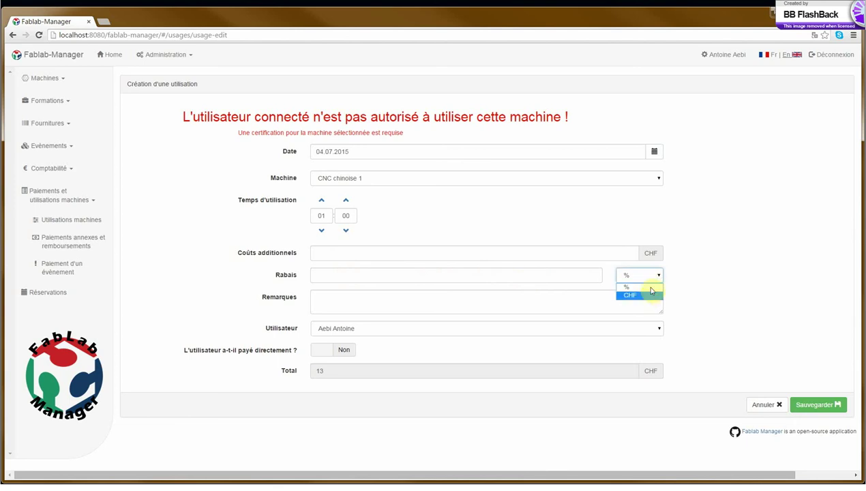
{"action": "left_click", "coordinate": [682, 290]}
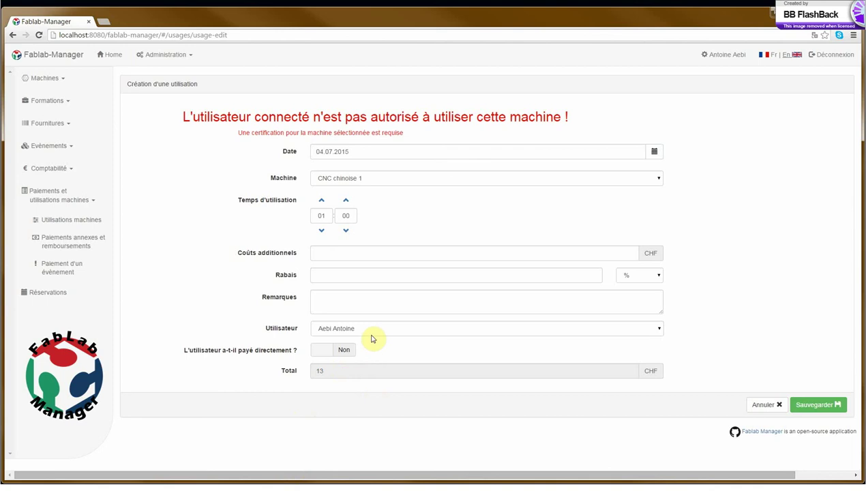
{"action": "left_click", "coordinate": [326, 351]}
{"action": "left_click", "coordinate": [332, 372]}
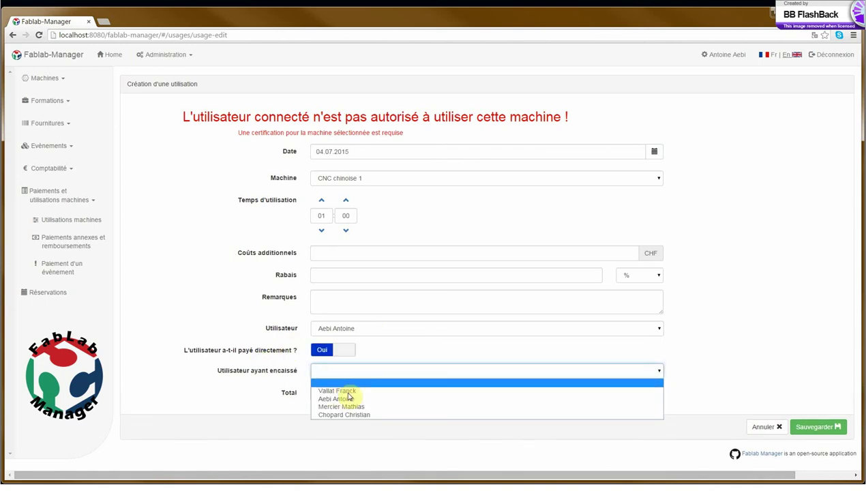
{"action": "left_click", "coordinate": [387, 349]}
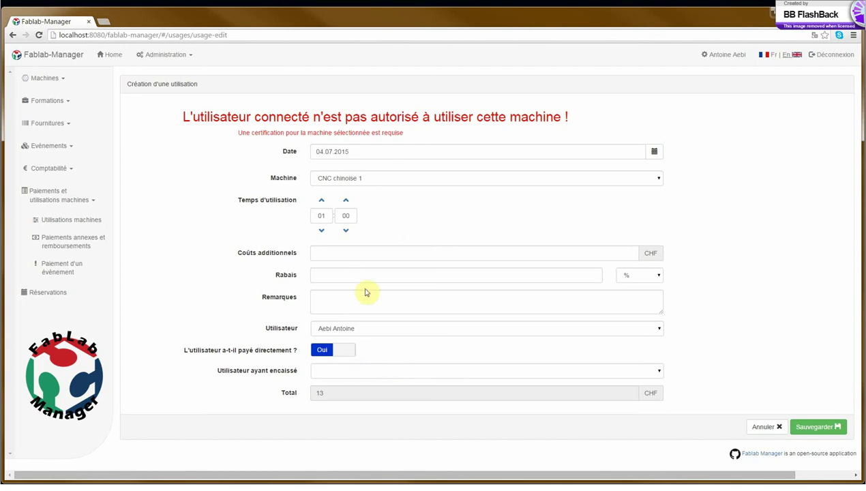
Create a side payment (Paiements annexes et remboursements) labelled Electricité with an amount of 80 CHF.
{"action": "left_click", "coordinate": [92, 242]}
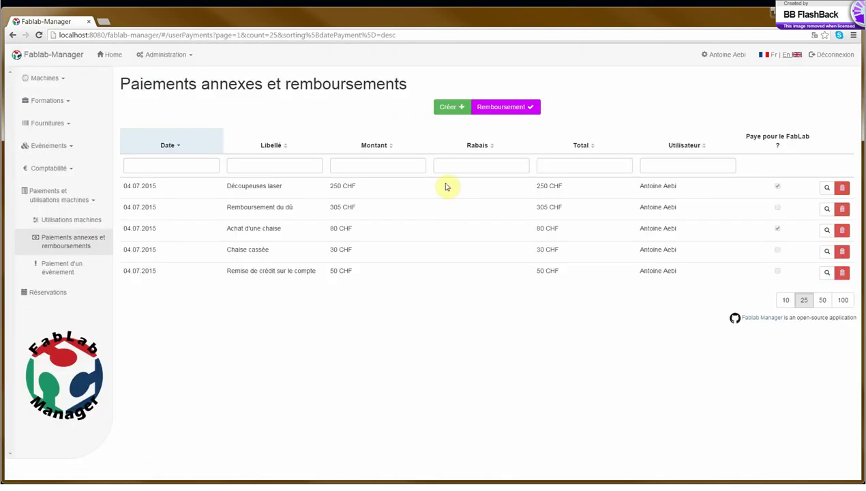
{"action": "left_click", "coordinate": [450, 112]}
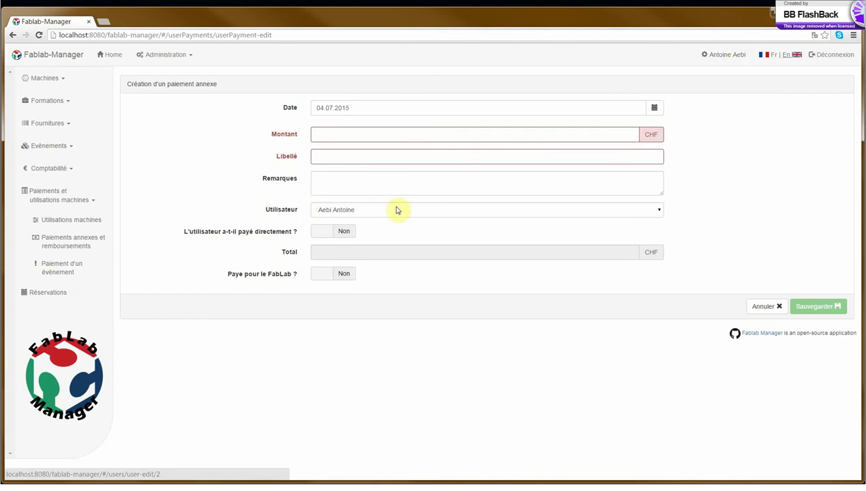
{"action": "left_click", "coordinate": [394, 137]}
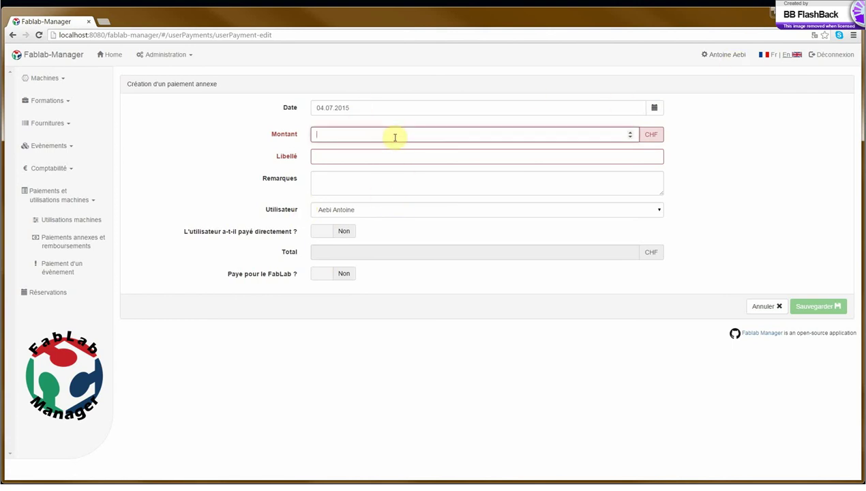
{"action": "left_click", "coordinate": [394, 151]}
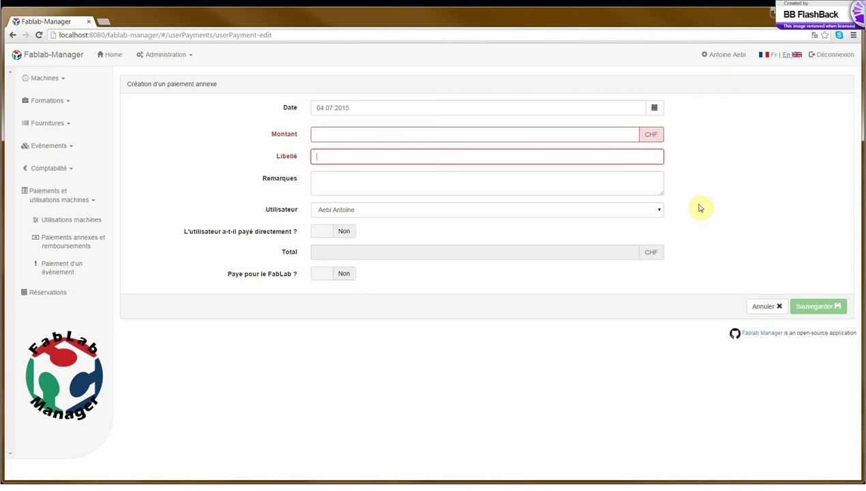
{"action": "type", "text": "Electricité"}
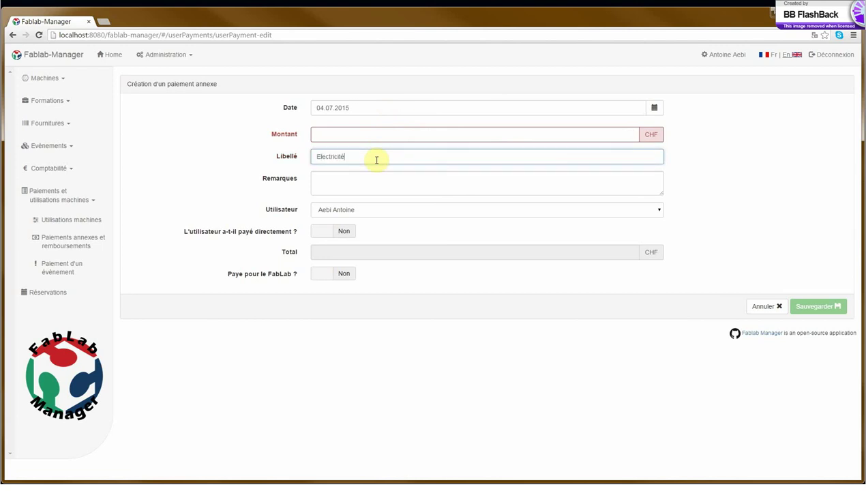
{"action": "left_click", "coordinate": [368, 134]}
{"action": "type", "text": "80"}
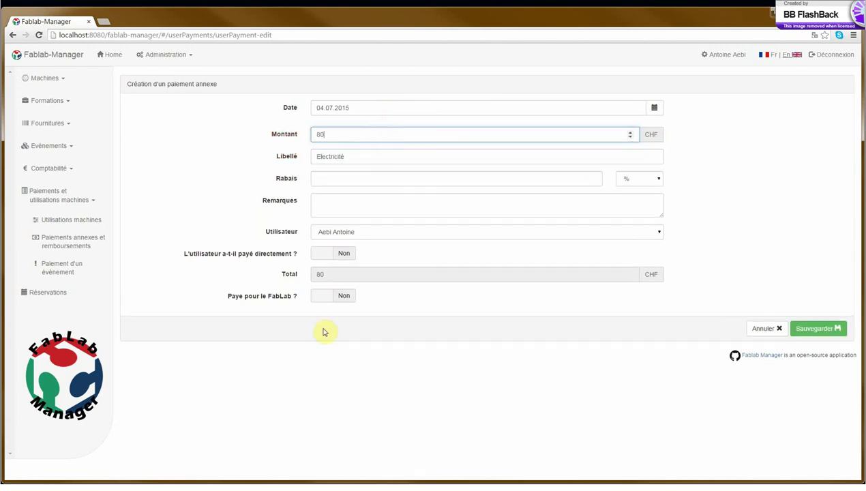
Mark the payment as made for the FabLab, credit AUTRES_CHARGES_EXPLOITATION, debit DETTES_FOURNISSEUR and save it.
{"action": "left_click", "coordinate": [331, 298]}
{"action": "left_click", "coordinate": [408, 316]}
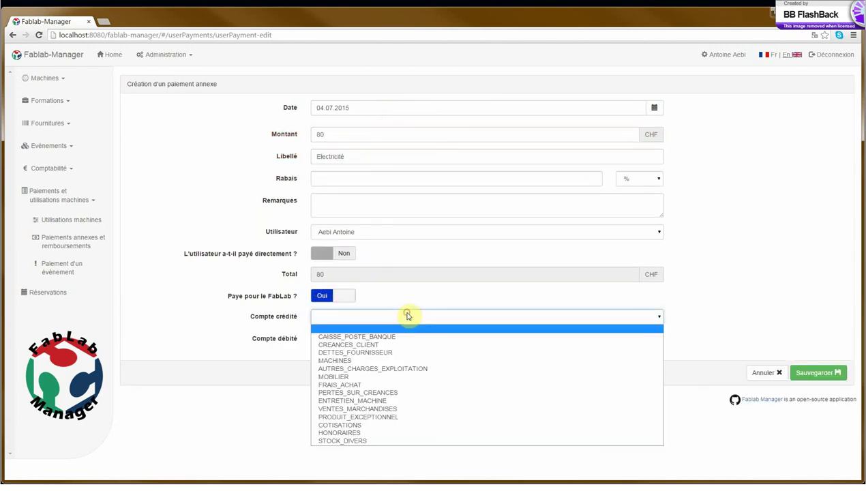
{"action": "left_click", "coordinate": [429, 368]}
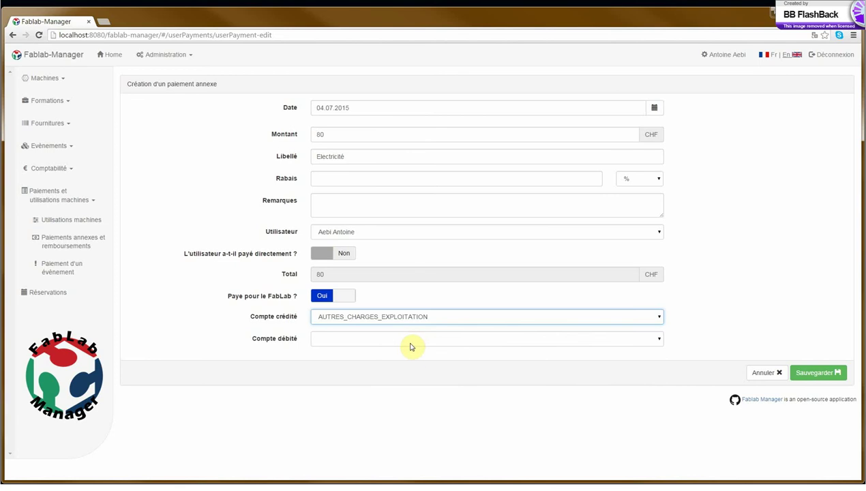
{"action": "left_click", "coordinate": [411, 345]}
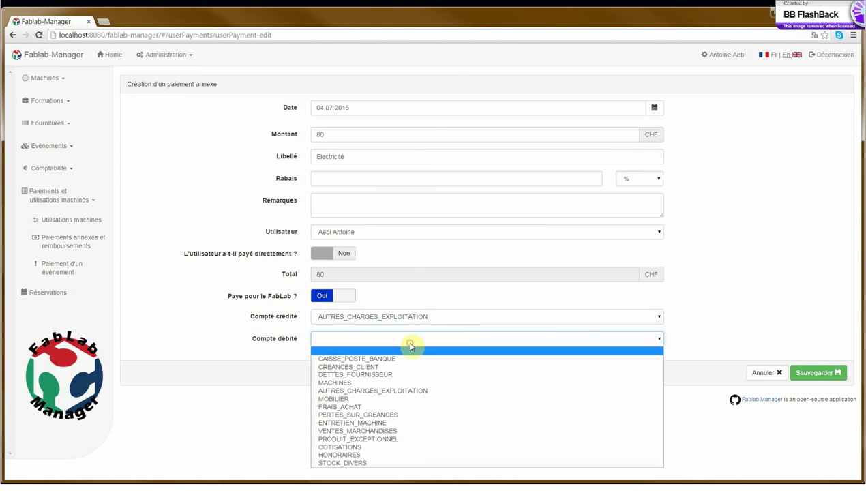
{"action": "left_click", "coordinate": [379, 374]}
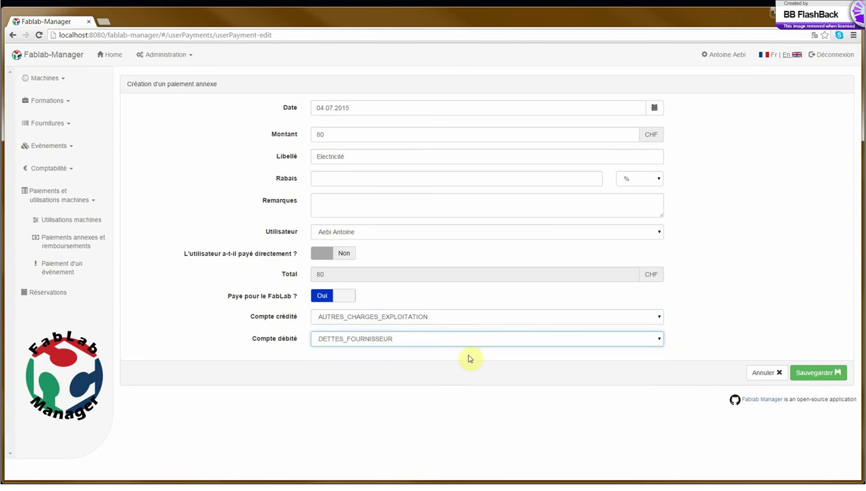
{"action": "left_click", "coordinate": [838, 373]}
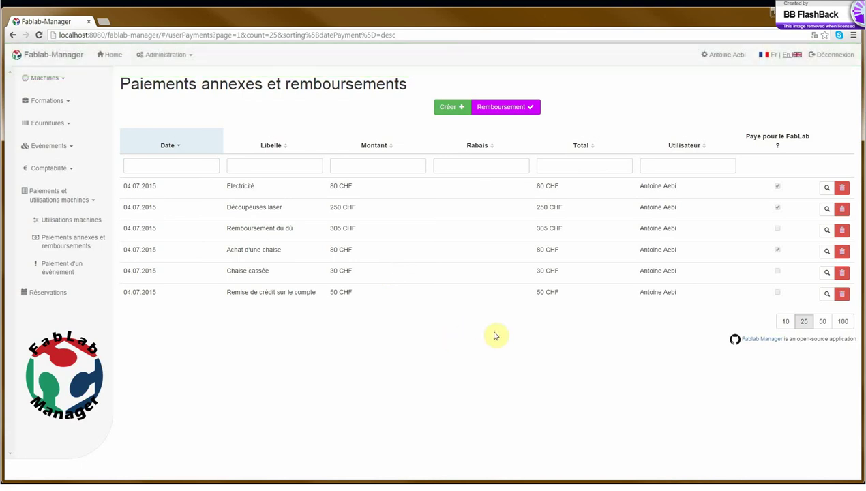
View the refund form, and start an event payment for Workshop- Imprimante but cancel it without saving.
{"action": "left_click", "coordinate": [499, 108]}
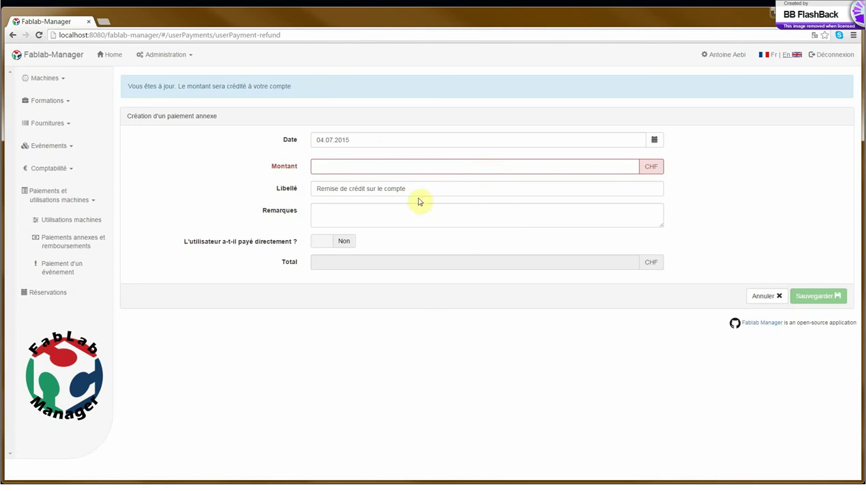
{"action": "left_click", "coordinate": [72, 270]}
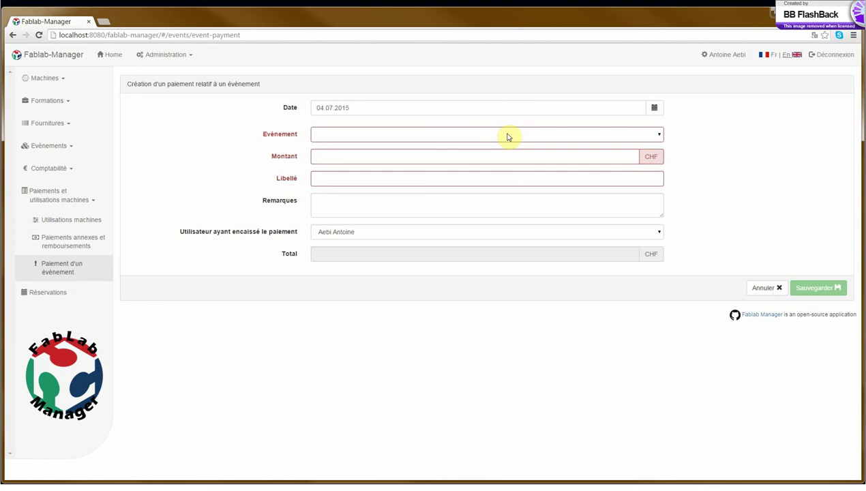
{"action": "left_click", "coordinate": [507, 137]}
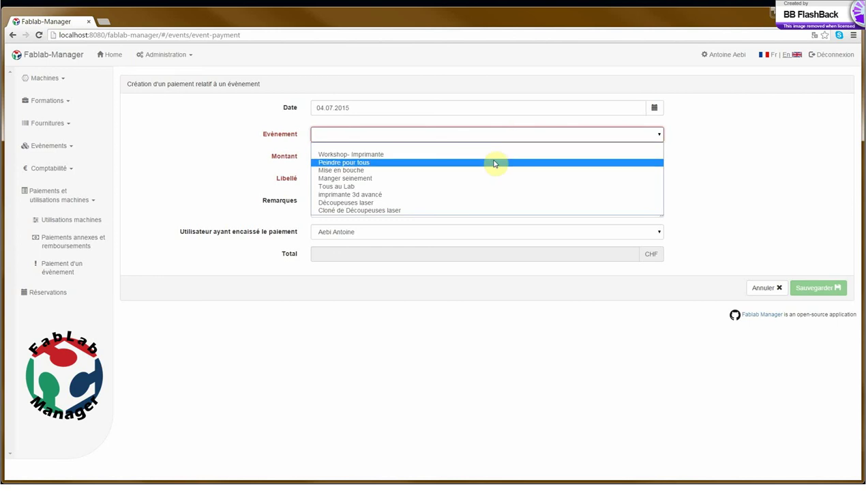
{"action": "left_click", "coordinate": [498, 154]}
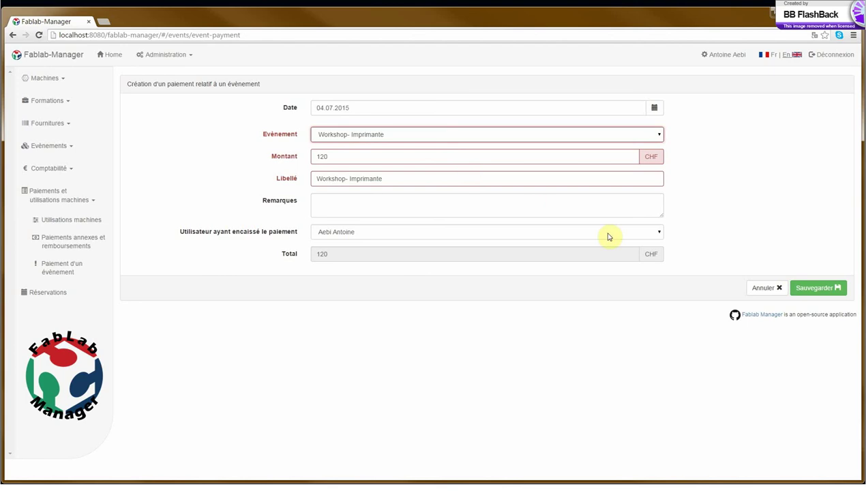
{"action": "left_click", "coordinate": [760, 289]}
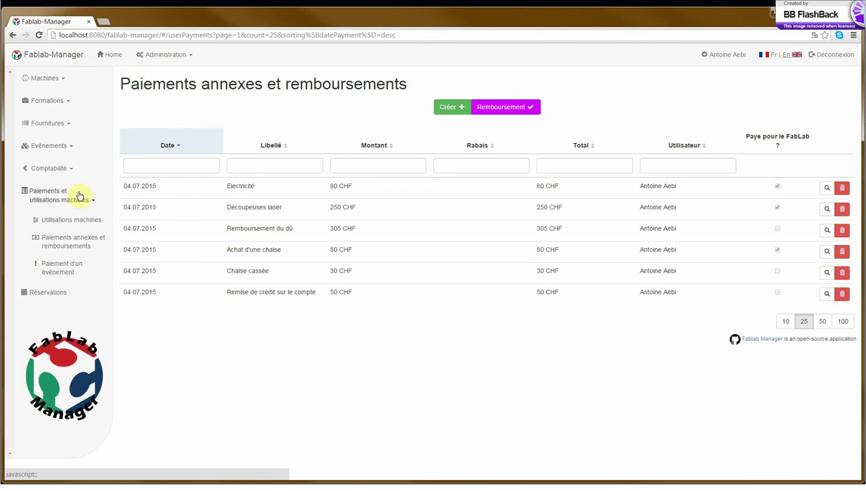
Log out of the administrator account, log in with another member's username and password, and decline saving the password in the browser.
{"action": "left_click", "coordinate": [70, 169]}
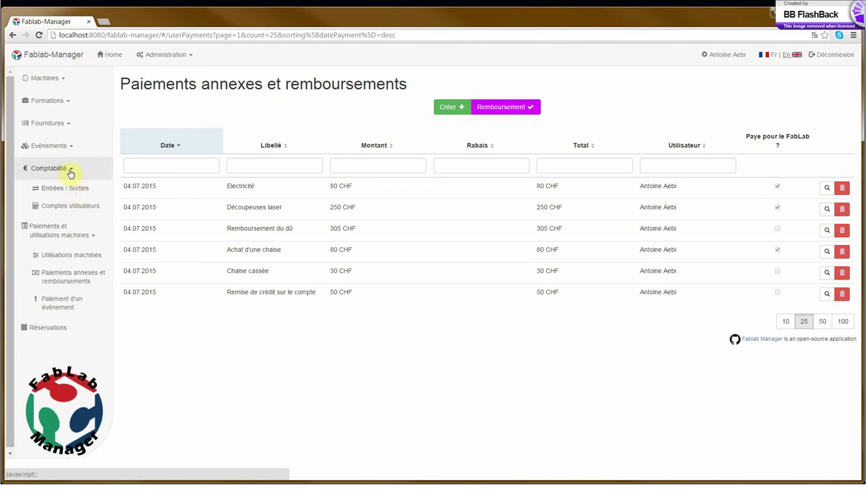
{"action": "left_click", "coordinate": [816, 64]}
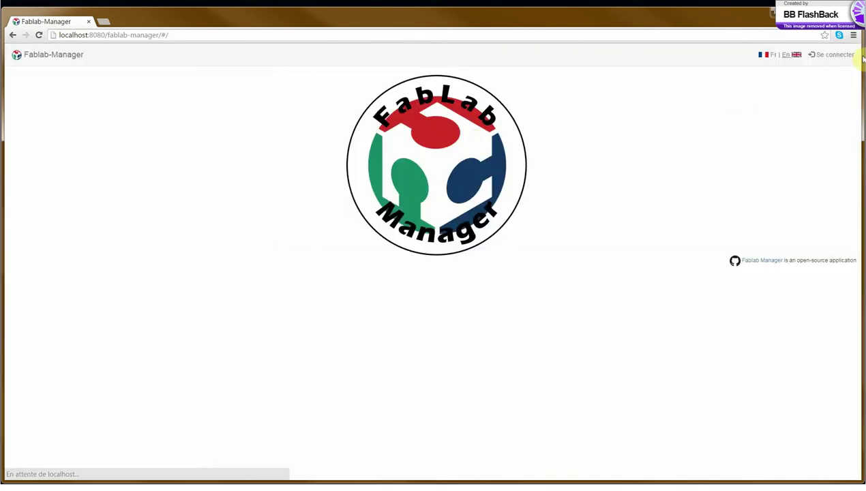
{"action": "left_click", "coordinate": [839, 55]}
{"action": "type", "text": "franck"}
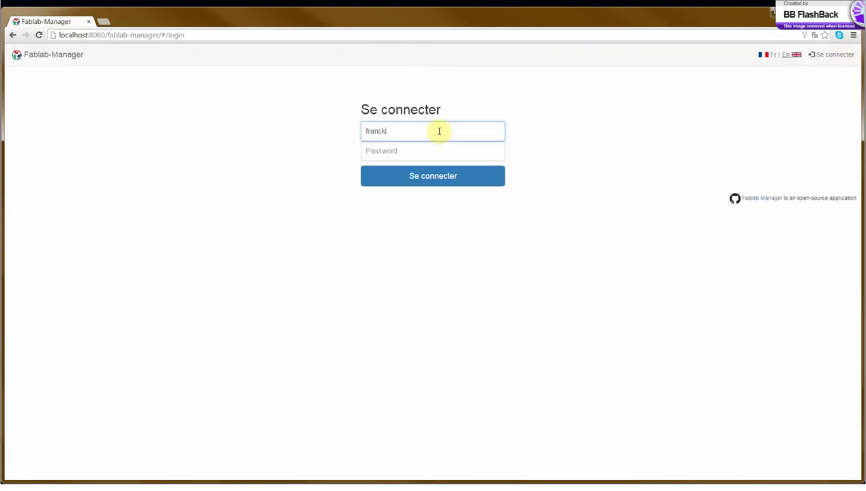
{"action": "key", "text": "Tab"}
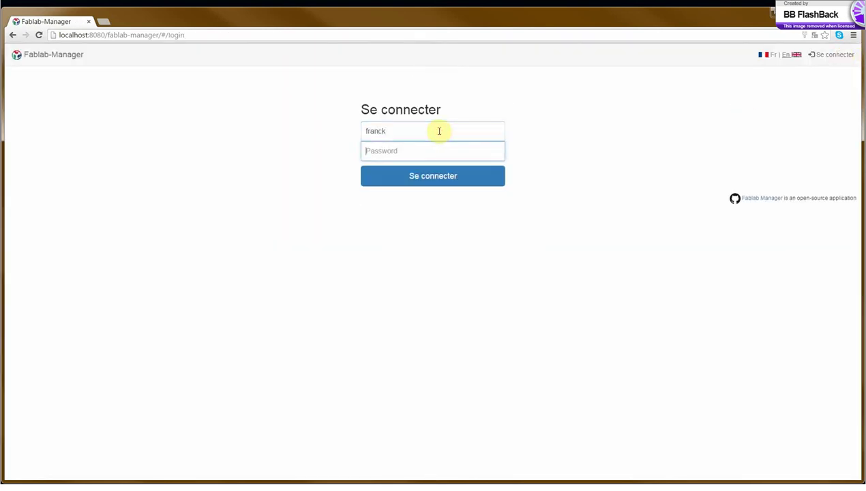
{"action": "type", "text": "•••"}
{"action": "key", "text": "Return"}
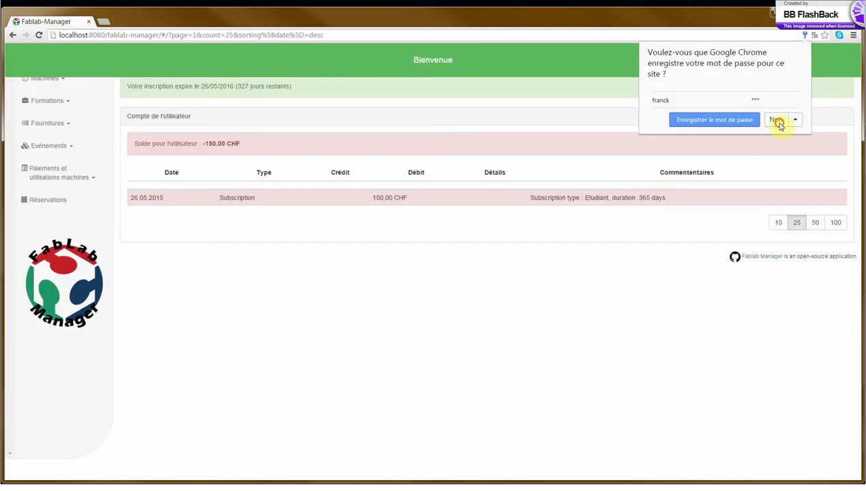
{"action": "left_click", "coordinate": [776, 120]}
Examine the Cnc avancé training in the trainings list and the Cnc certification in the certifications list.
{"action": "left_click", "coordinate": [73, 81]}
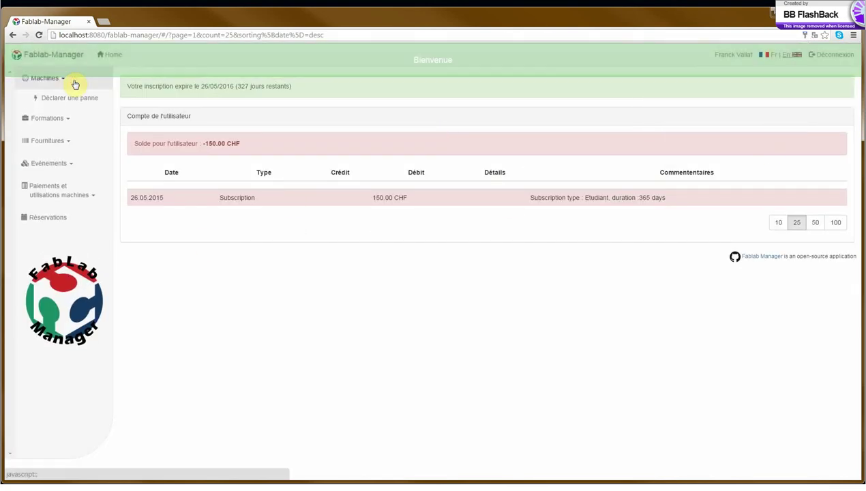
{"action": "left_click", "coordinate": [72, 119]}
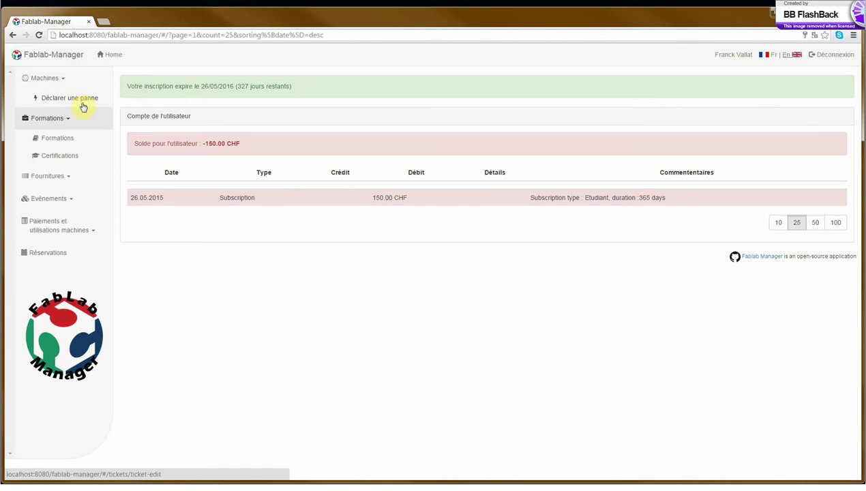
{"action": "left_click", "coordinate": [69, 140]}
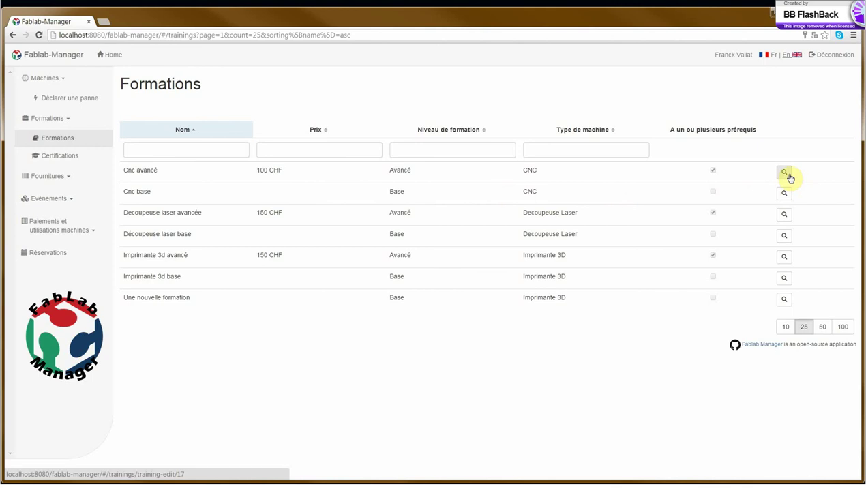
{"action": "left_click", "coordinate": [786, 174]}
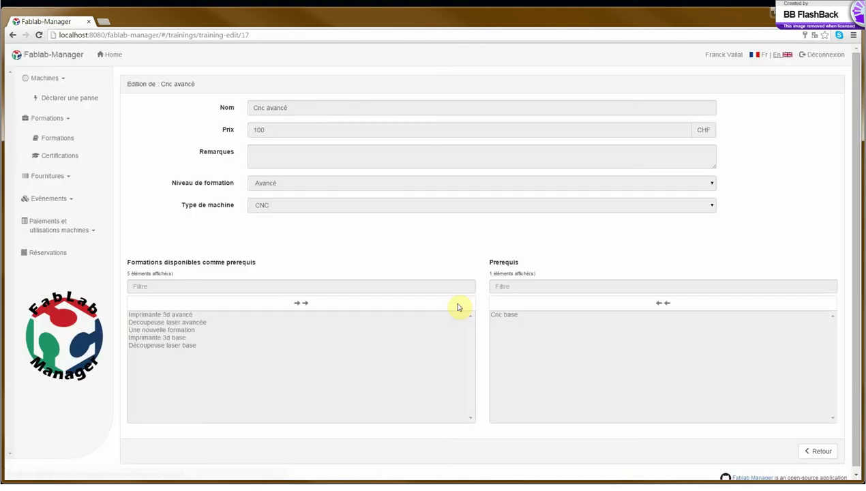
{"action": "left_click", "coordinate": [62, 158]}
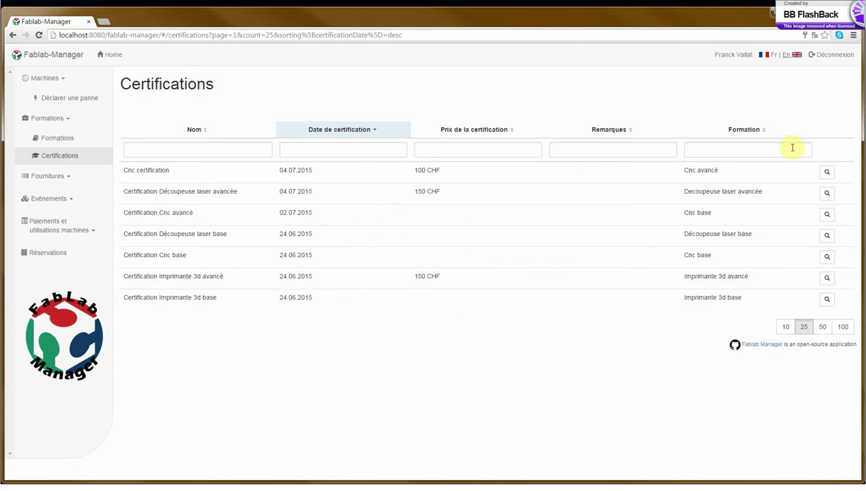
{"action": "left_click", "coordinate": [826, 172]}
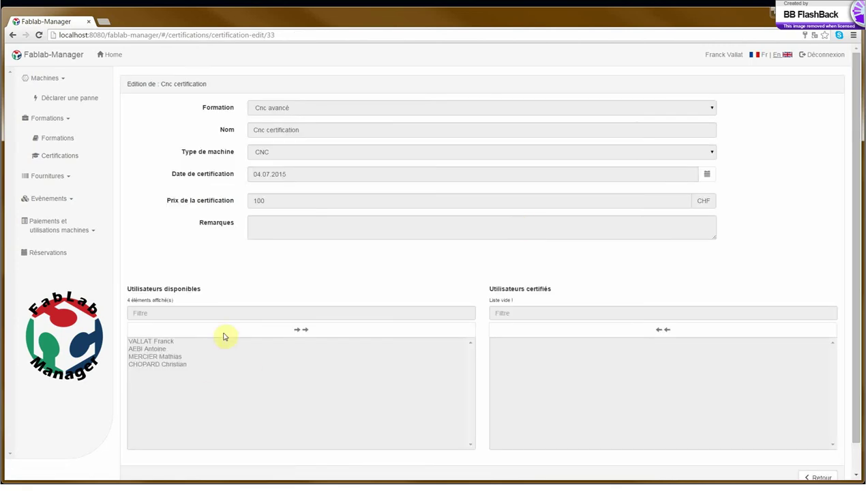
Leave the Cnc certification, reveal the member's supply options and view the list of events.
{"action": "key", "text": "alt+Left"}
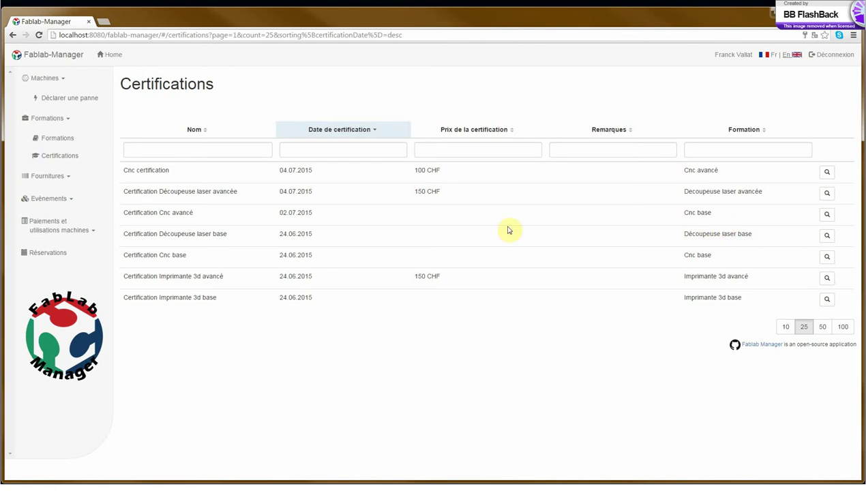
{"action": "left_click", "coordinate": [63, 181]}
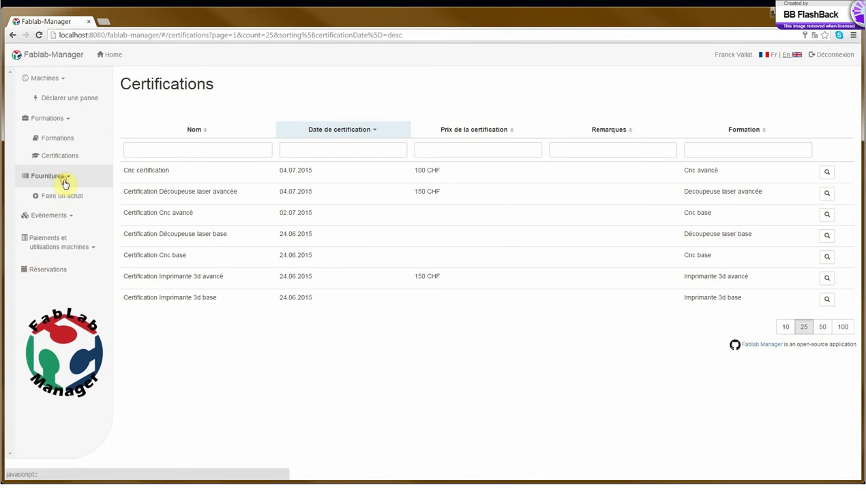
{"action": "left_click", "coordinate": [64, 217]}
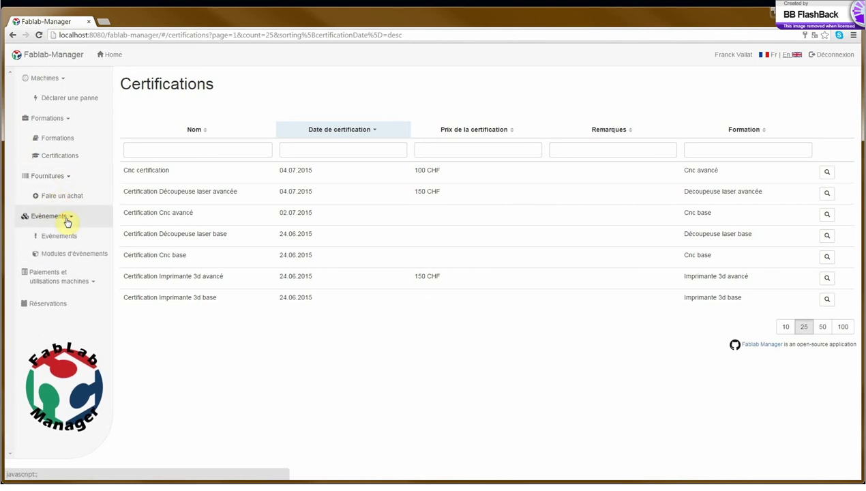
{"action": "left_click", "coordinate": [66, 242]}
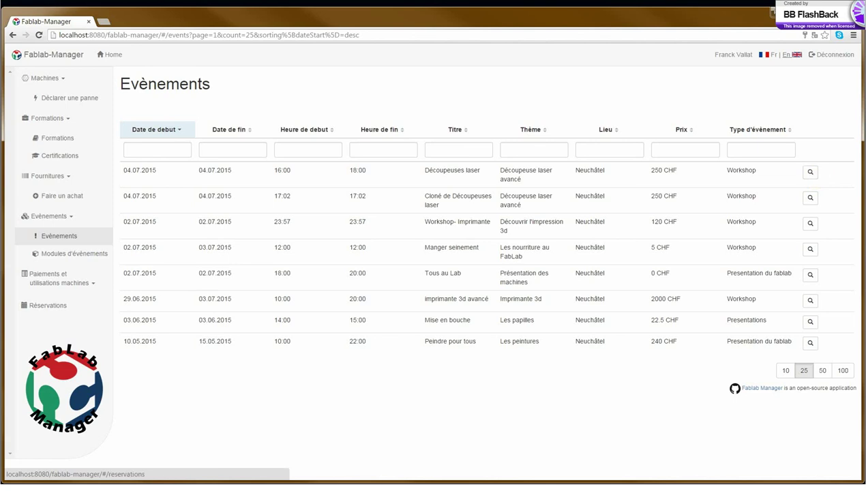
View the member's machine usages and the machine reservations, and log out of the member account.
{"action": "left_click", "coordinate": [68, 284]}
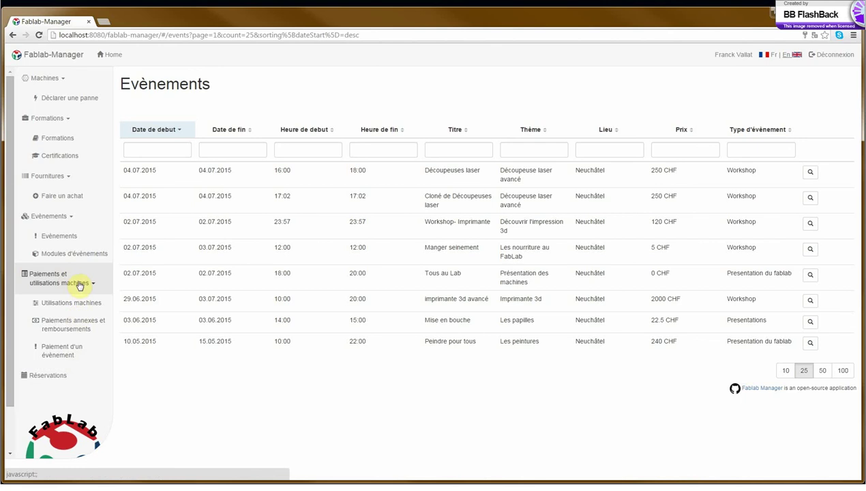
{"action": "left_click", "coordinate": [80, 303]}
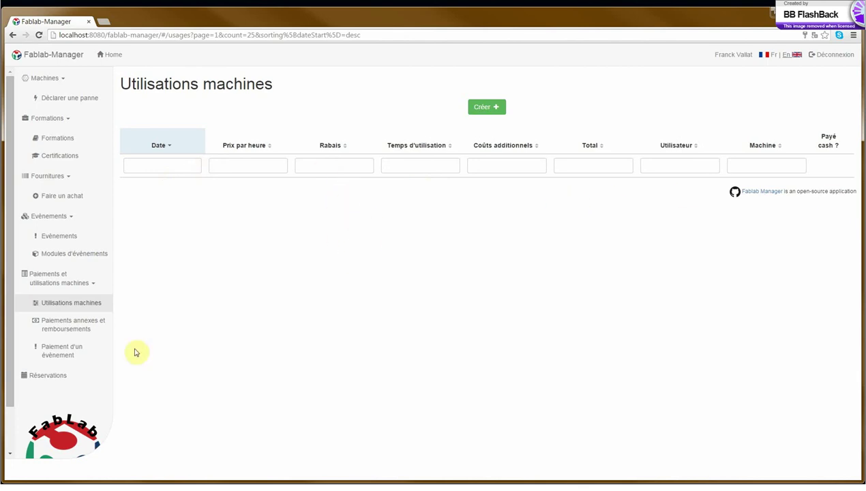
{"action": "left_click", "coordinate": [74, 381]}
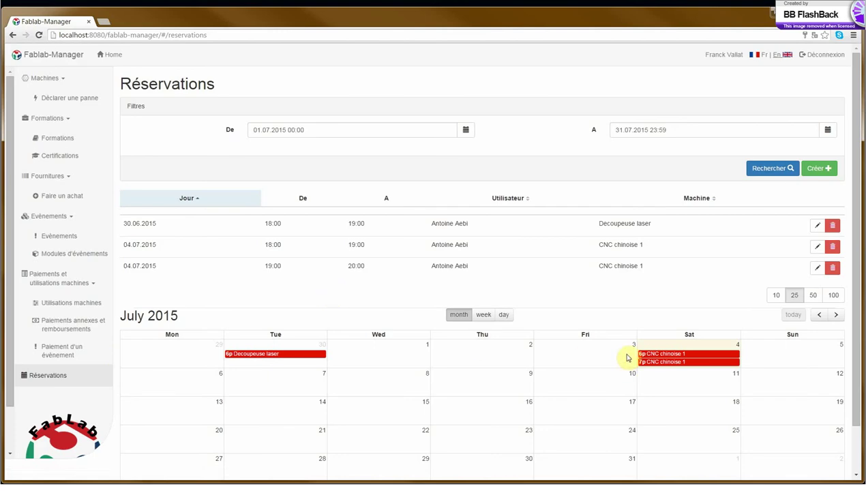
{"action": "left_click", "coordinate": [819, 57]}
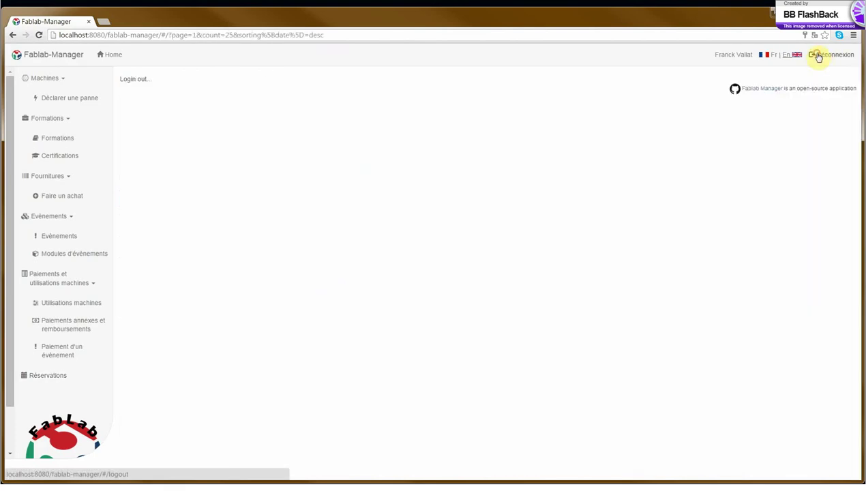